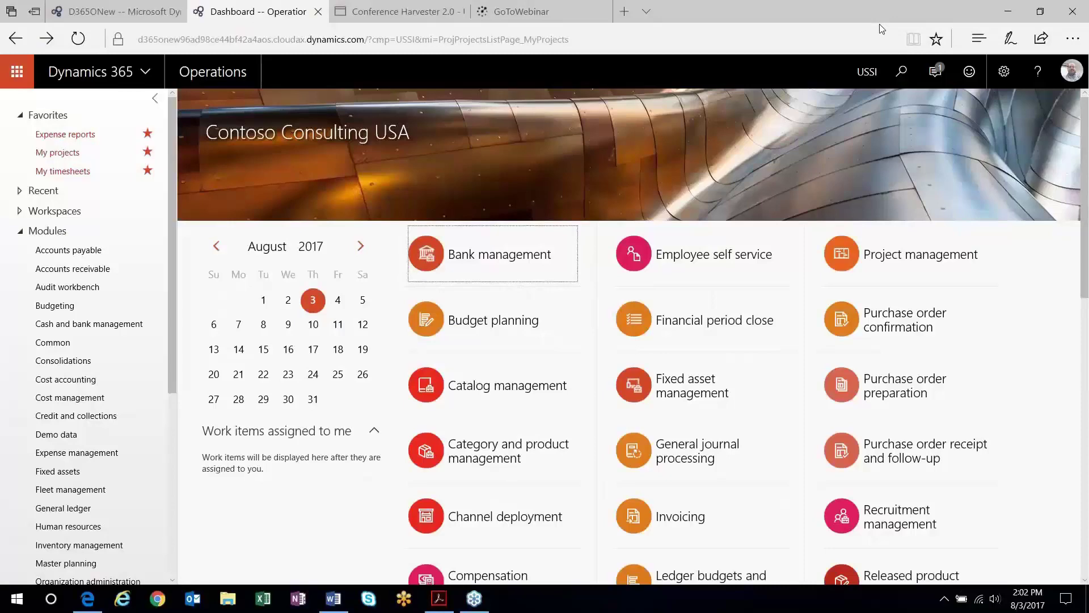
Open My projects from the Project management and accounting module, listing T&M and T&M WIP
scroll(49, 546, "down", 3)
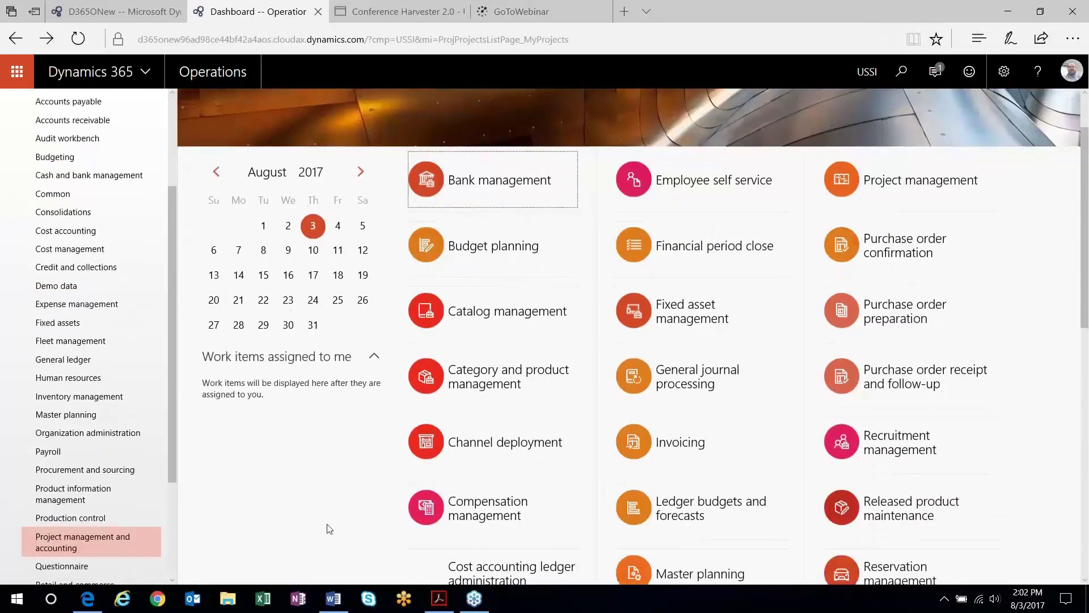
left_click(54, 545)
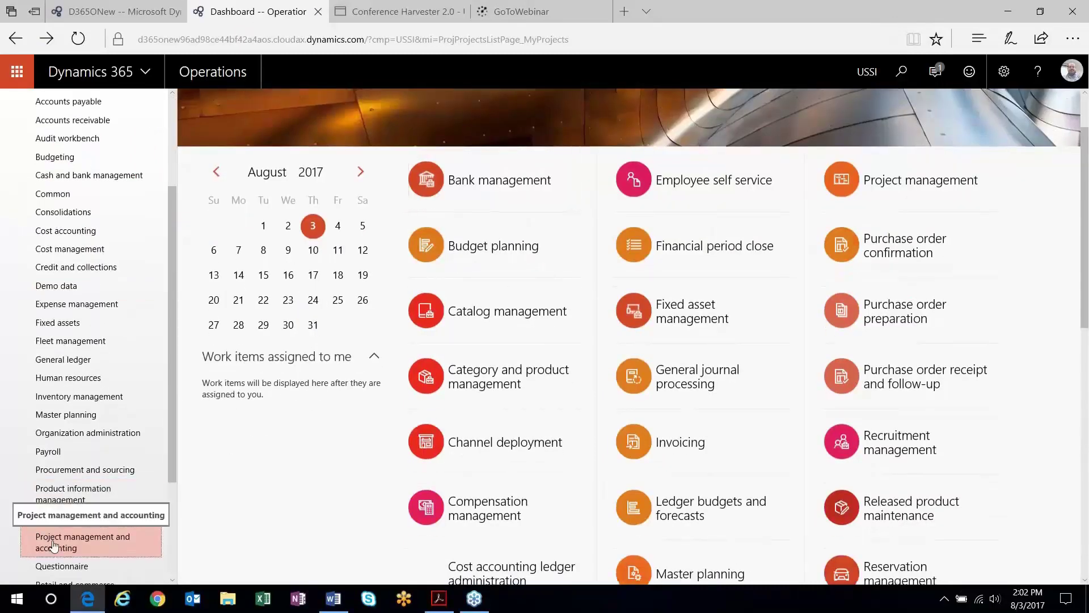
scroll(172, 334, "up", 3)
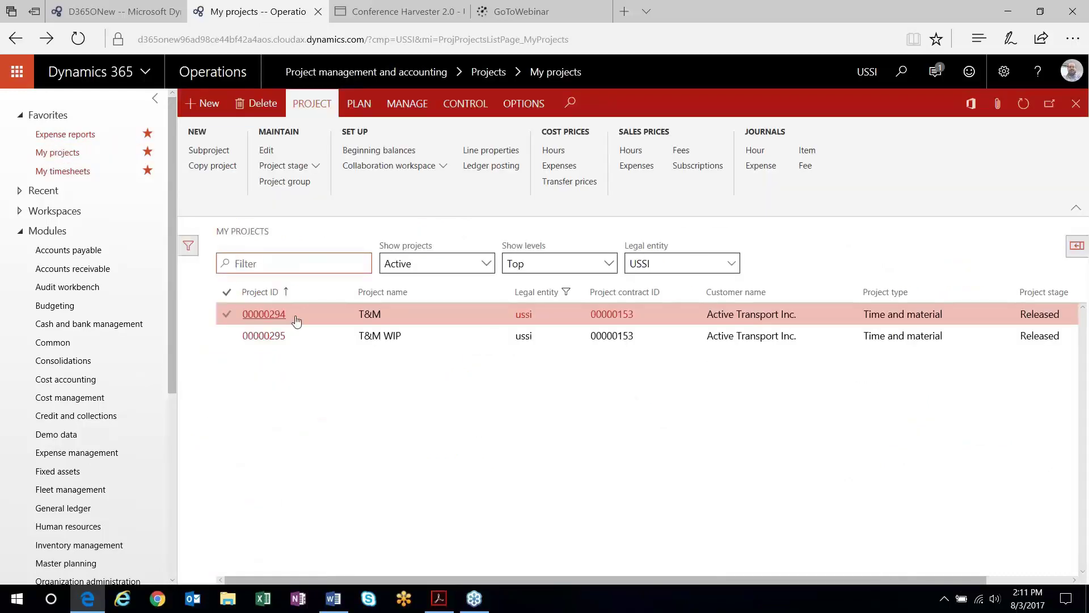
Open Setup > Estimates > Cost template and inspect the AutoUnit cost template
left_click_drag(172, 224, 142, 391)
left_click(74, 401)
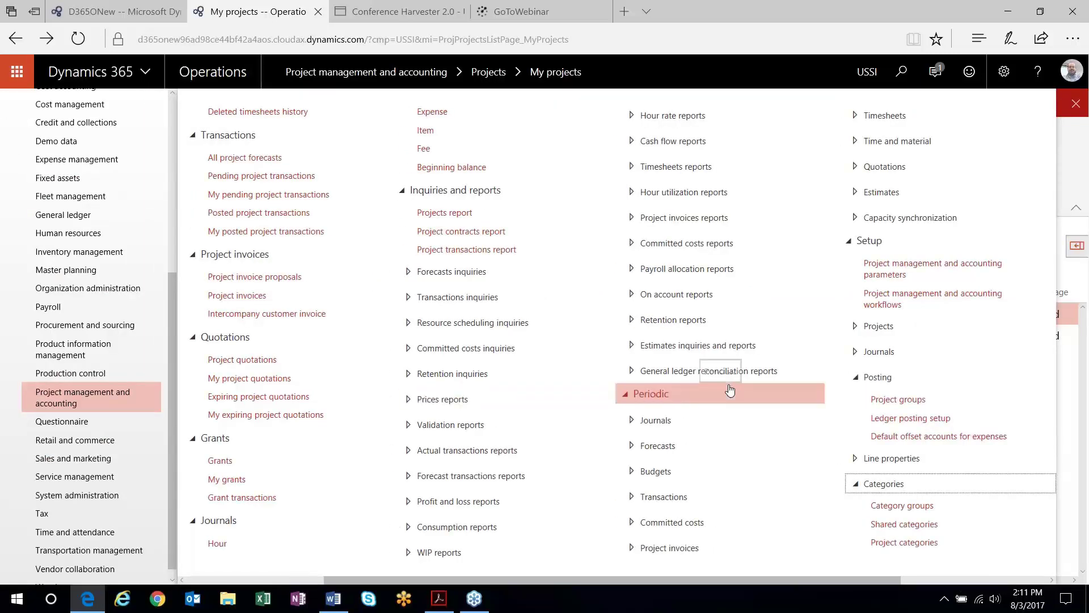
left_click_drag(831, 581, 977, 583)
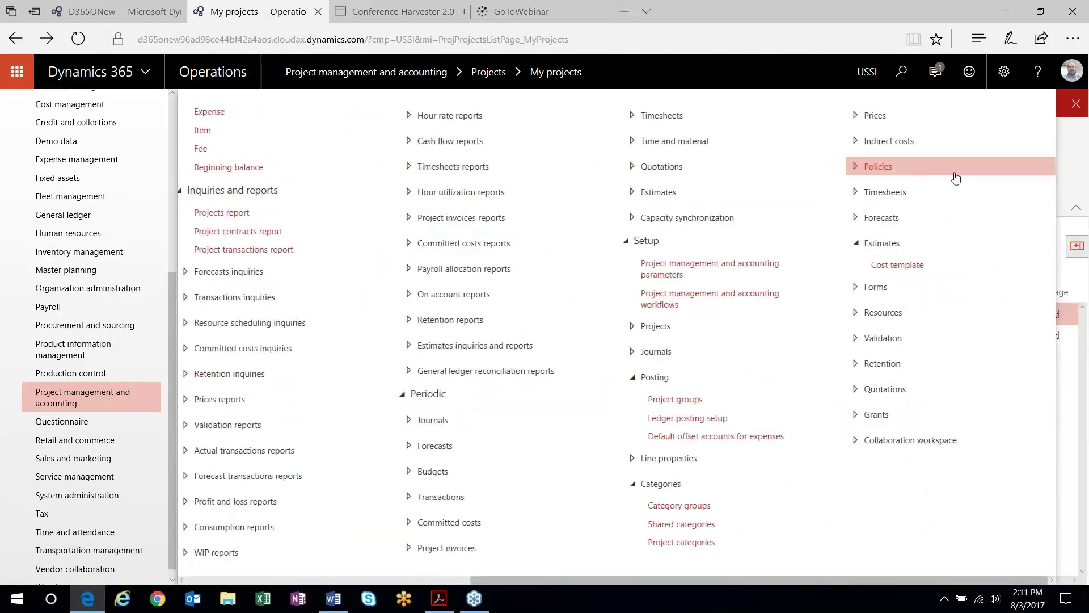
left_click(911, 267)
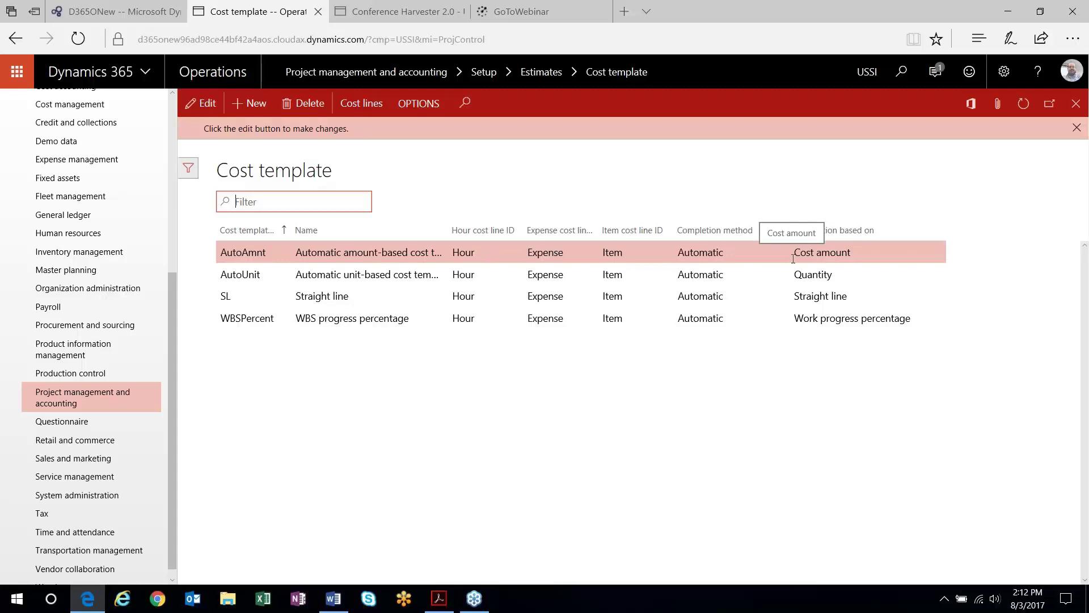
left_click(561, 275)
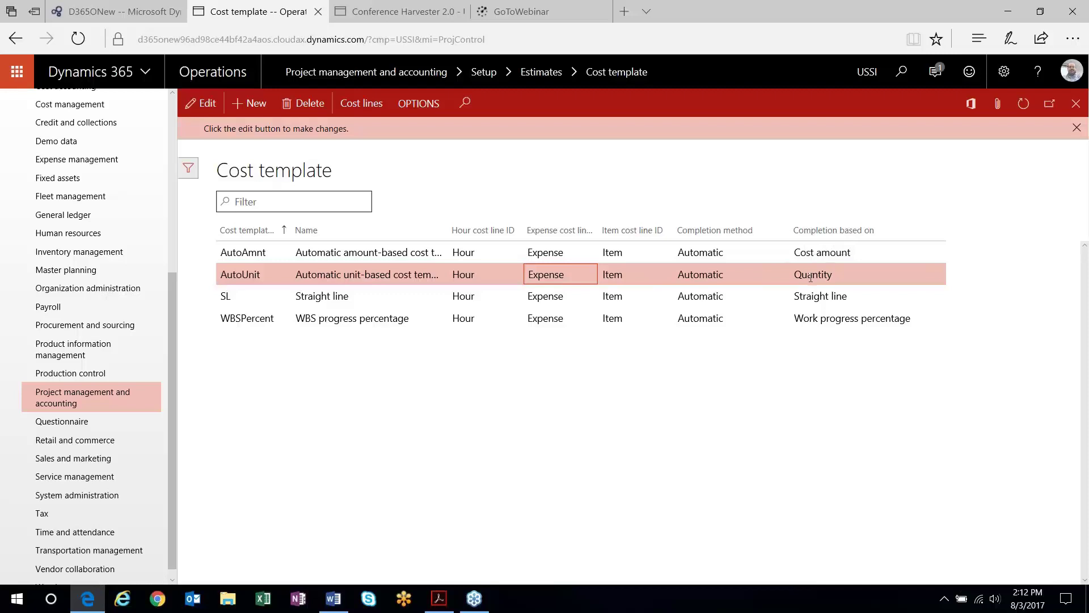
left_click(818, 297)
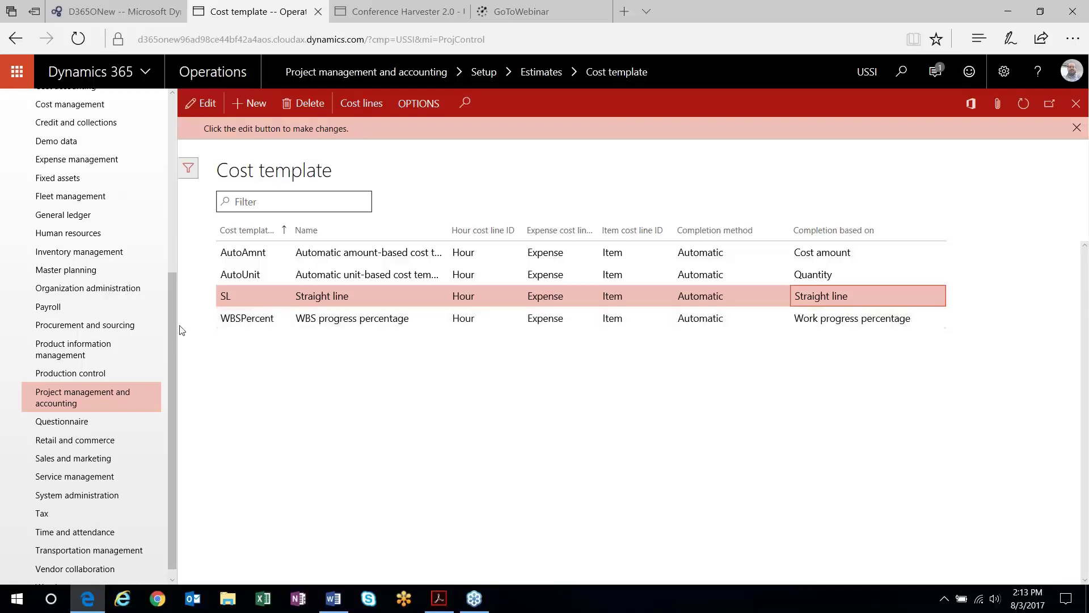
scroll(85, 284, "up", 5)
Start a new Fixed-price project named 'FP PC Amt' from My projects
left_click(57, 152)
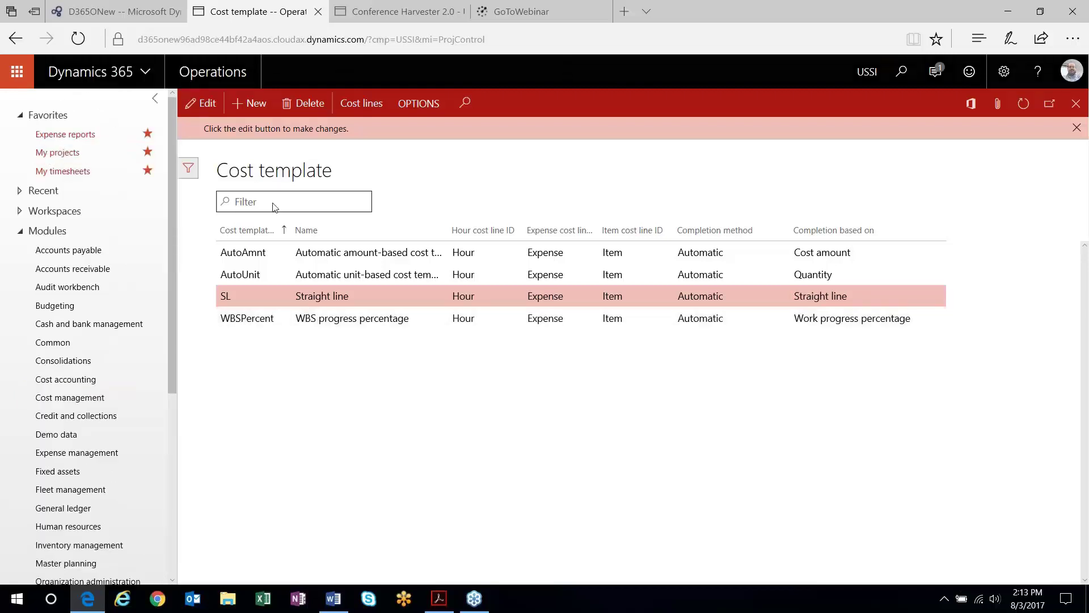
left_click(201, 102)
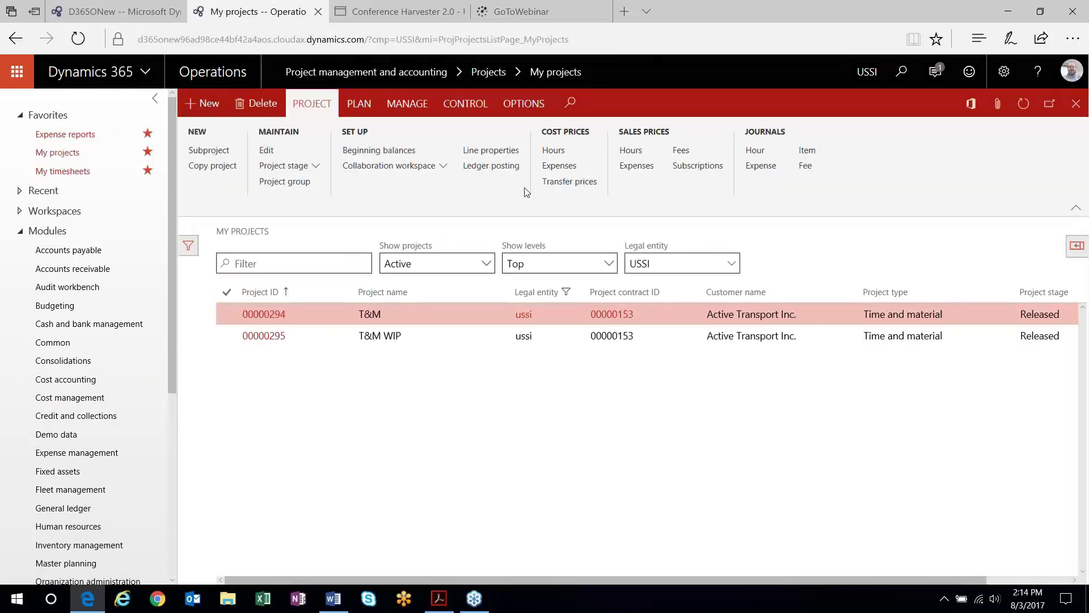
left_click(966, 144)
left_click(922, 181)
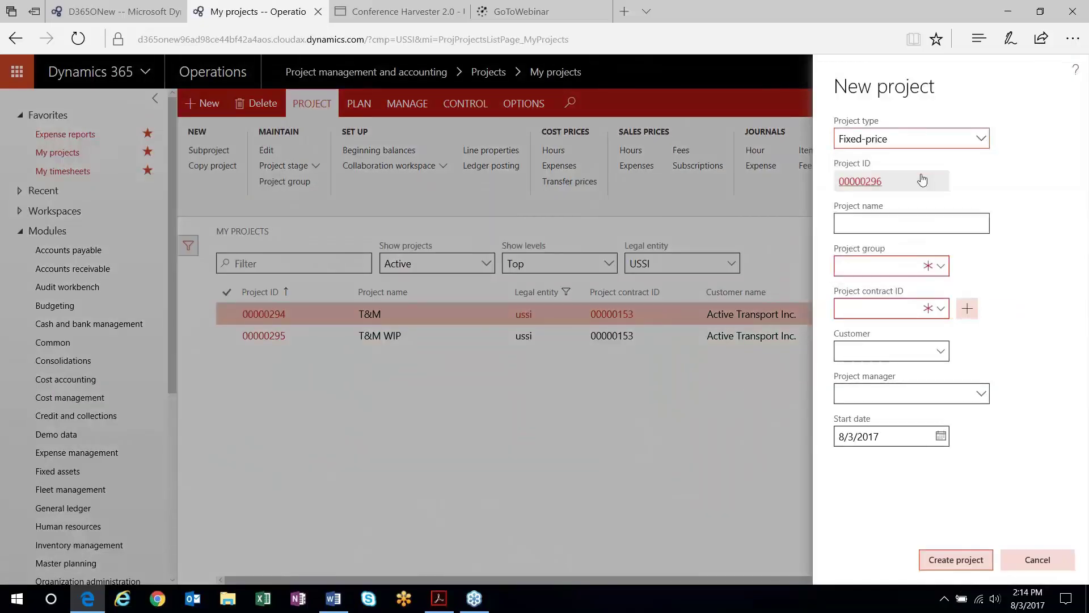
left_click(887, 222)
type("FP")
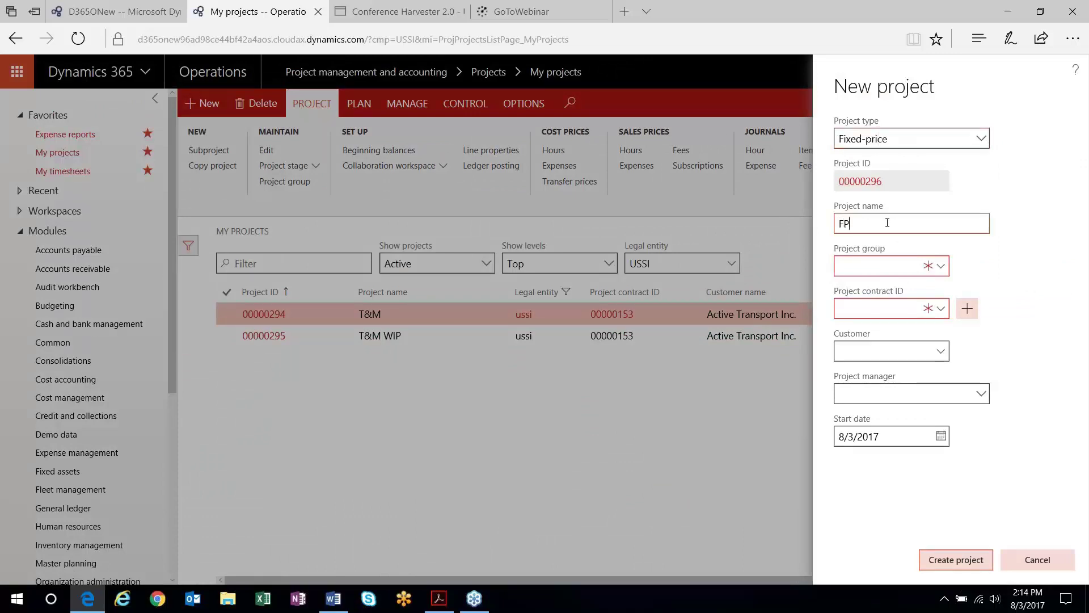
type(" PC Amt")
key("Tab")
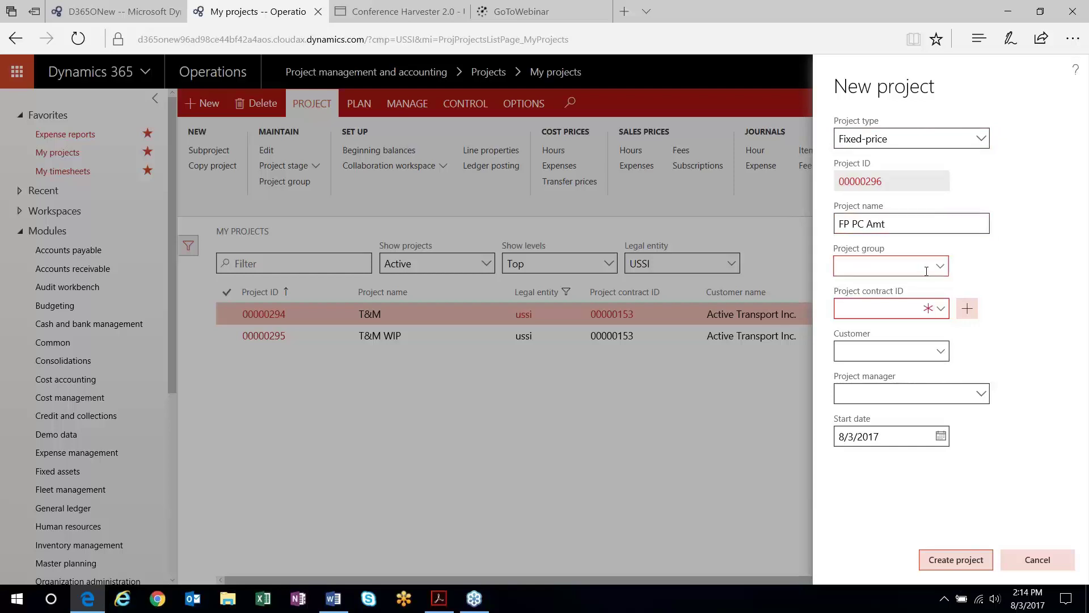
Set the project group to FP_CompP and the project contract to 00000153
left_click(944, 271)
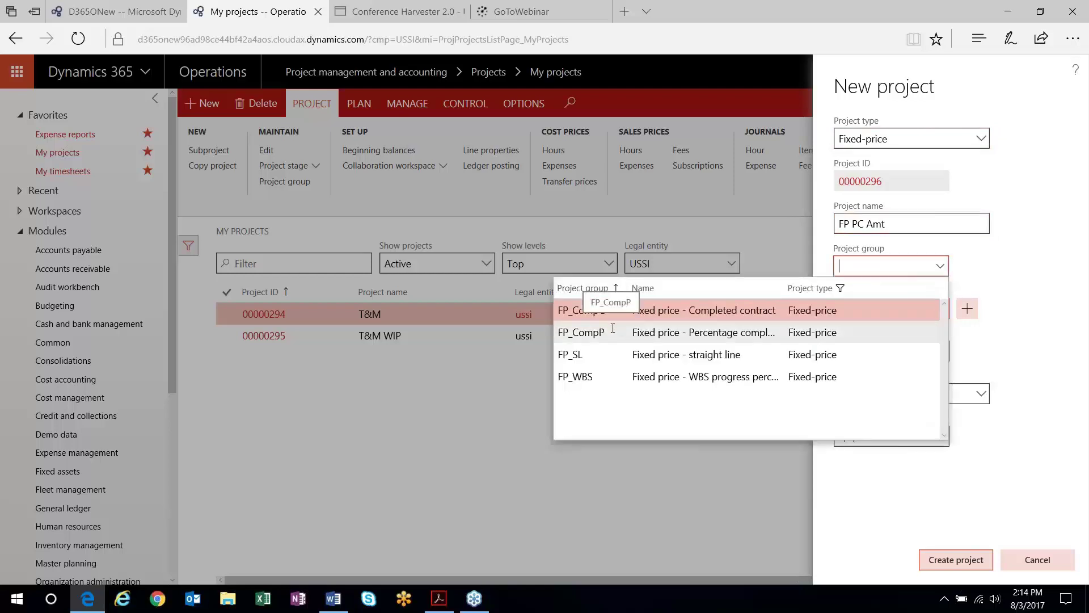
left_click(690, 336)
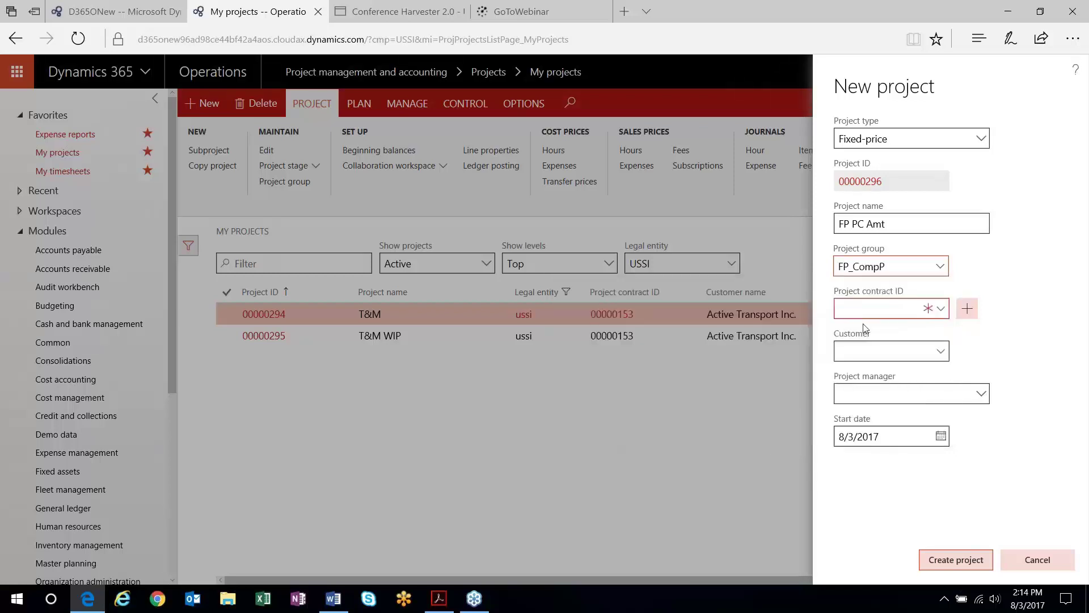
left_click(942, 311)
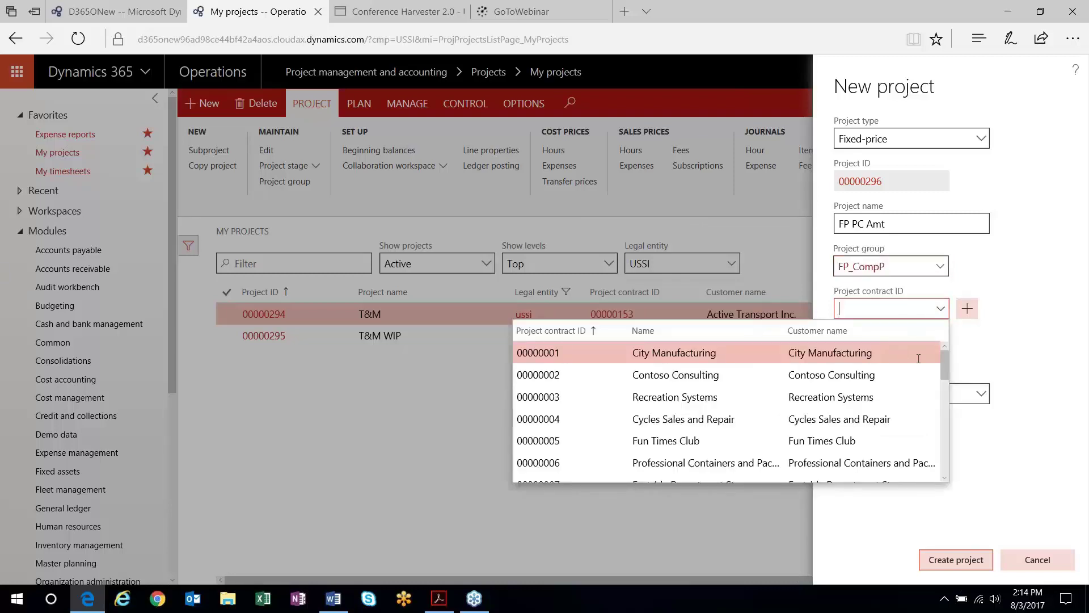
left_click(579, 331)
key("Escape")
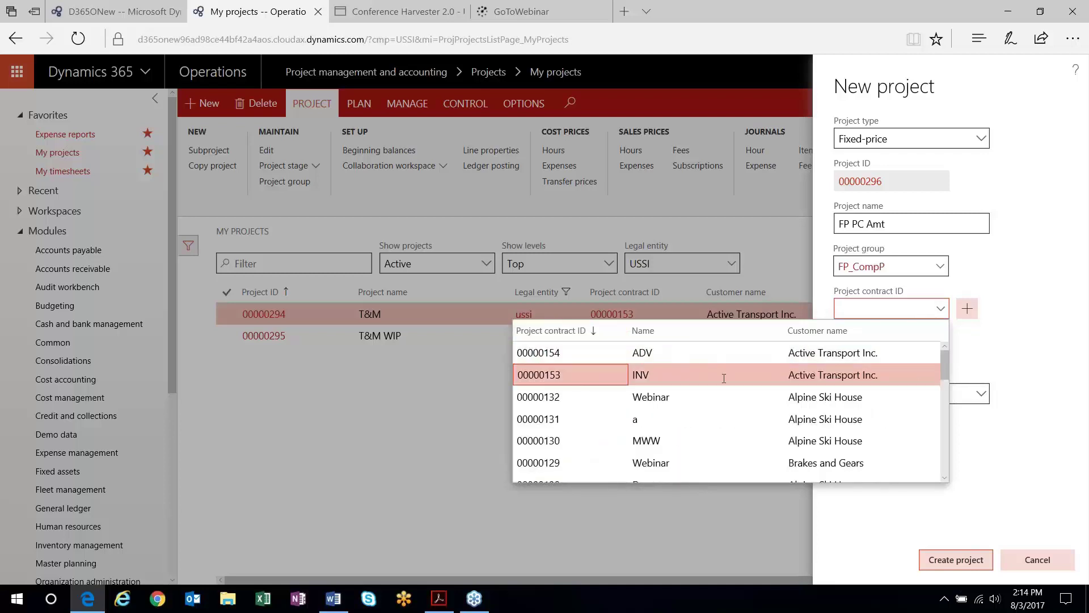
left_click(729, 376)
Assign the project manager, create the project, and open its FP_CompP project group
left_click(900, 393)
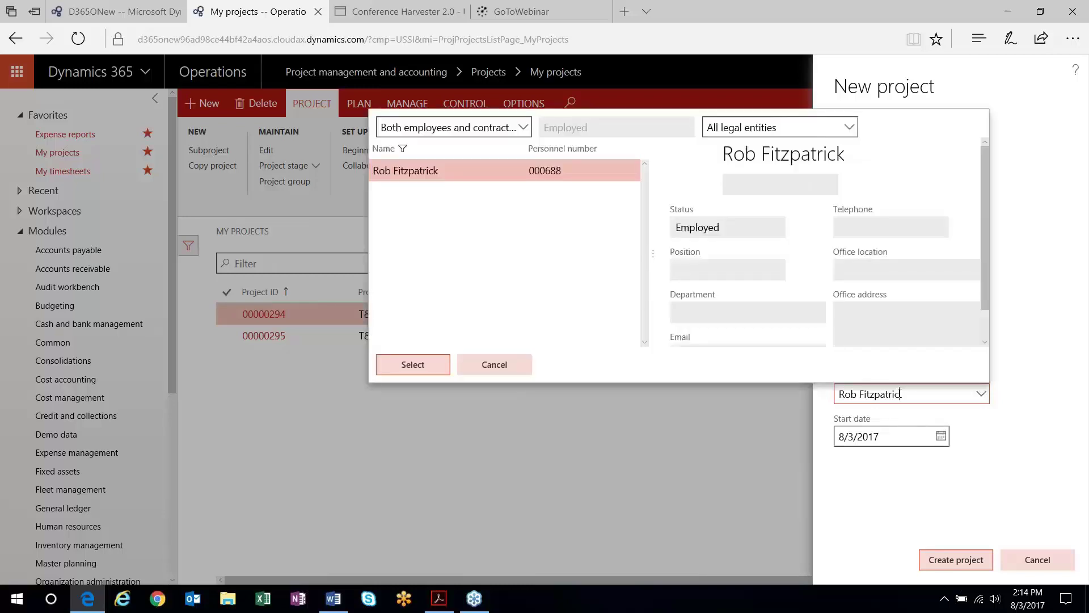
key("Tab")
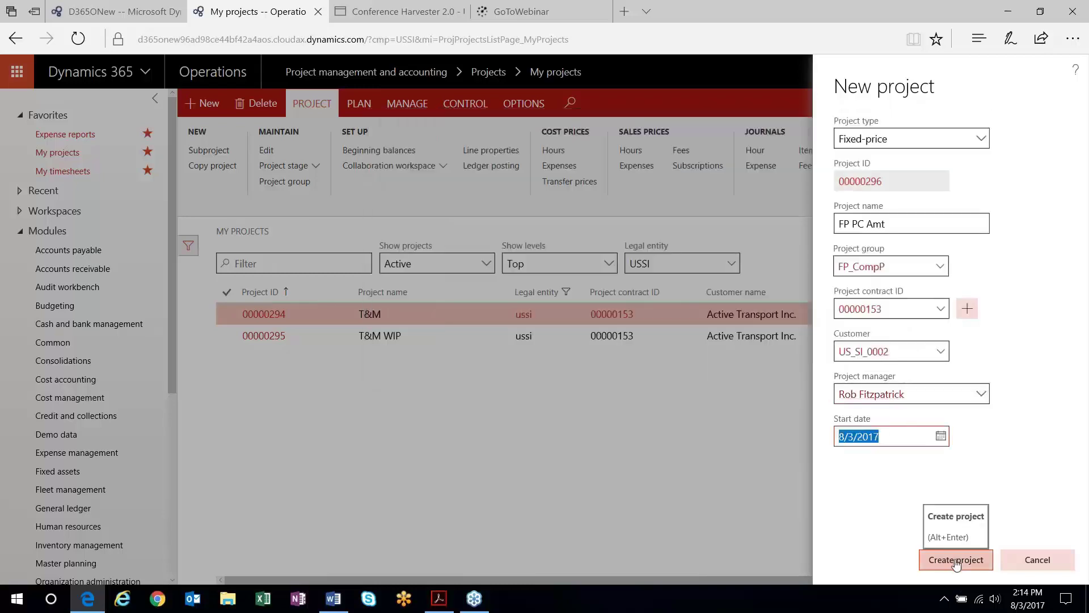
left_click(956, 561)
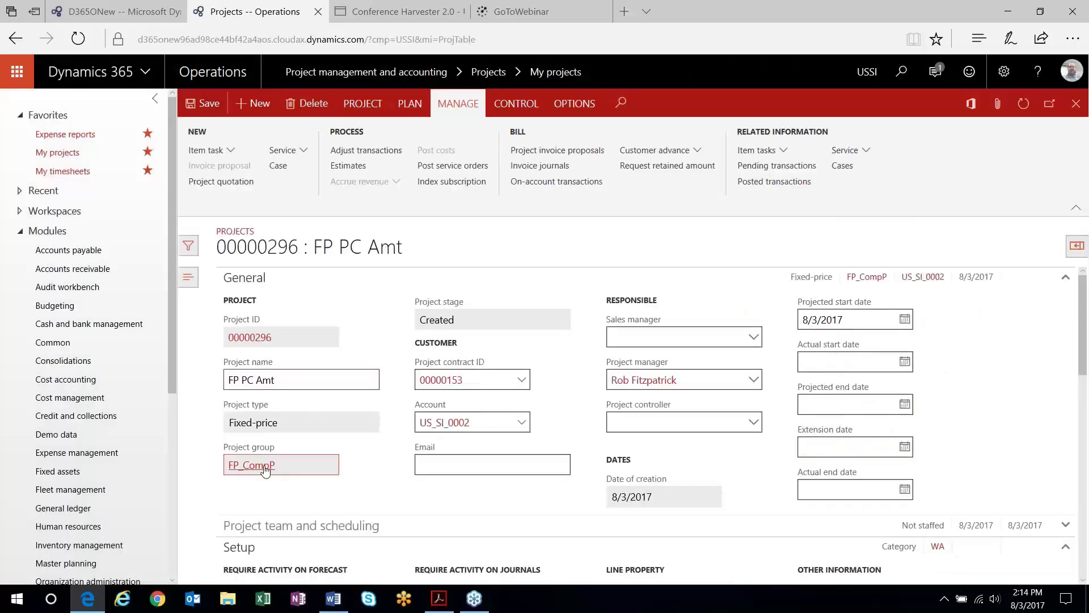
left_click(264, 469)
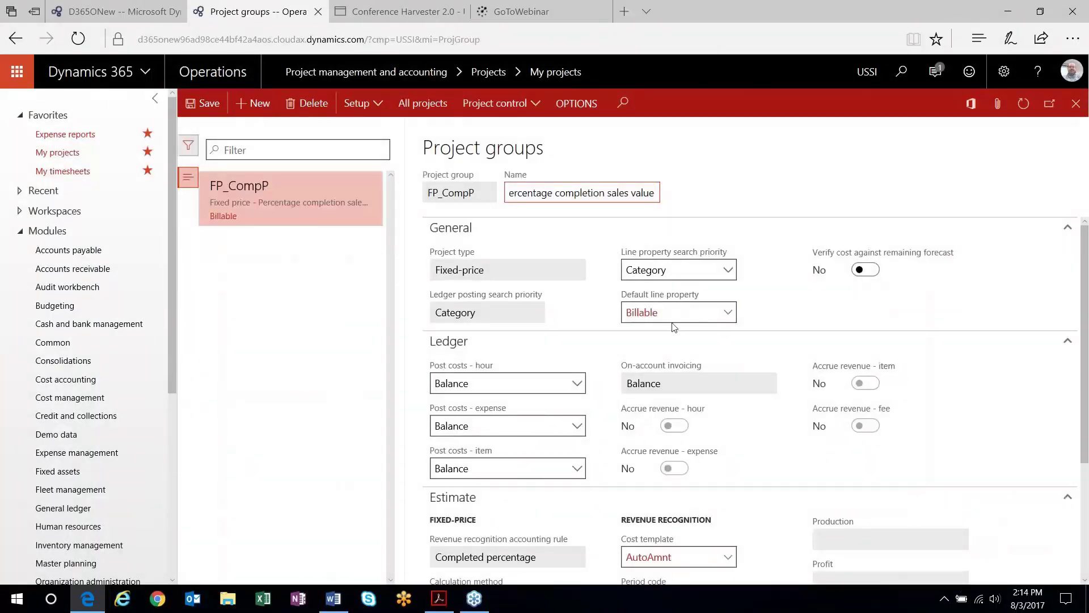
Review the FP_CompP group's estimate settings, close it, and open the Project management and accounting menu
scroll(675, 329, "down", 1)
scroll(680, 342, "down", 1)
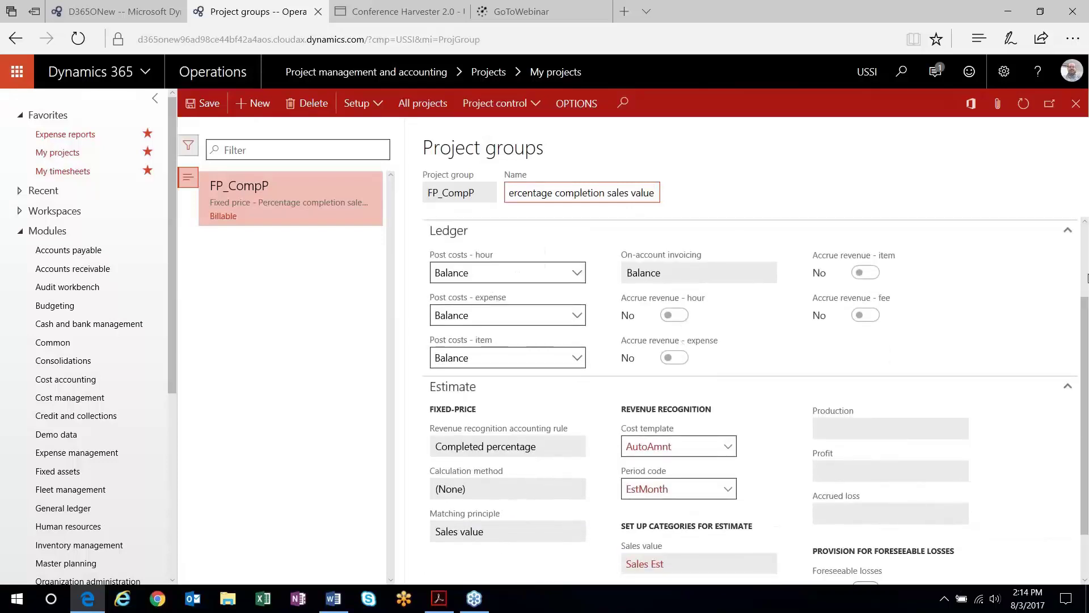
scroll(989, 329, "up", 2)
scroll(989, 329, "down", 2)
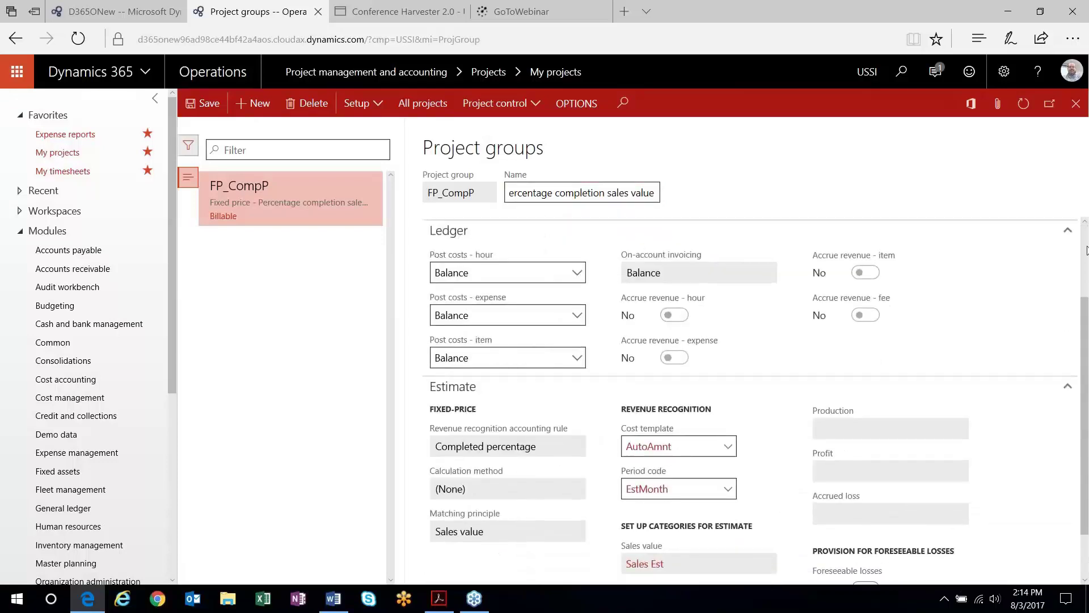
scroll(1086, 236, "up", 2)
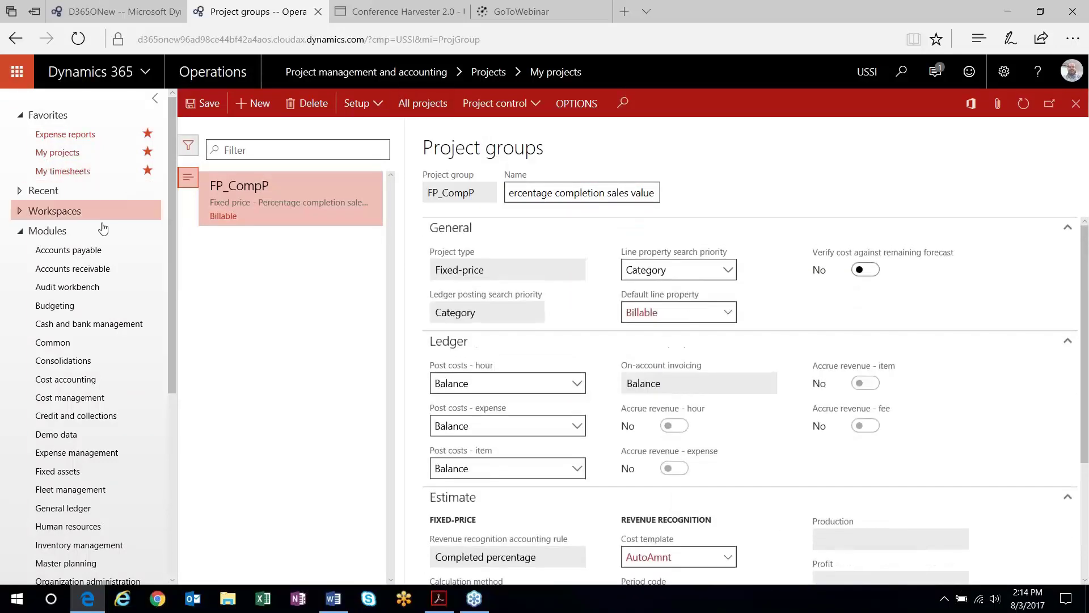
left_click(1076, 103)
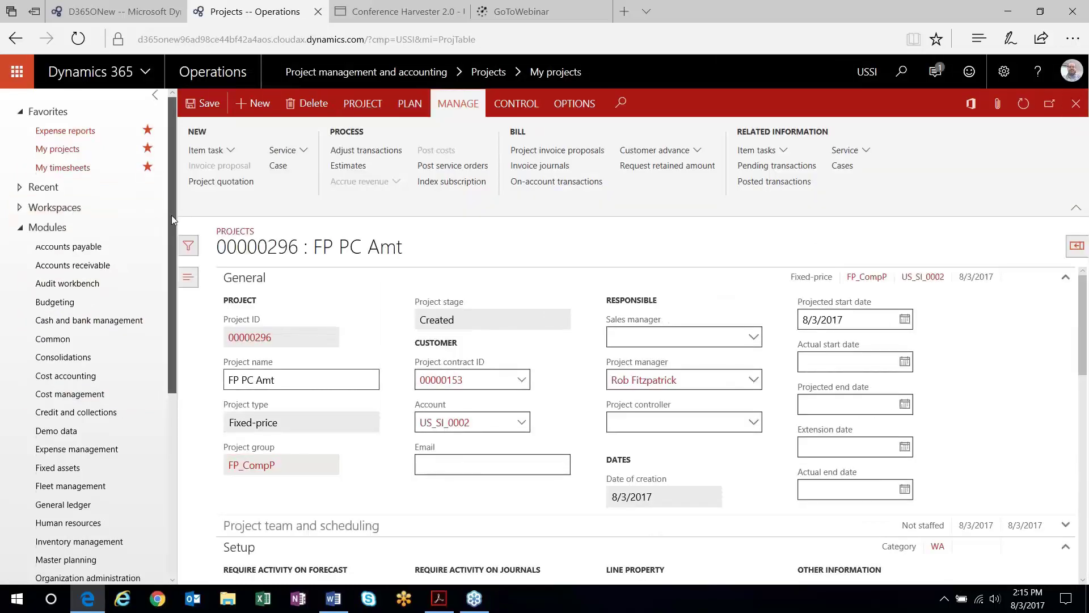
left_click_drag(171, 216, 172, 336)
left_click(65, 477)
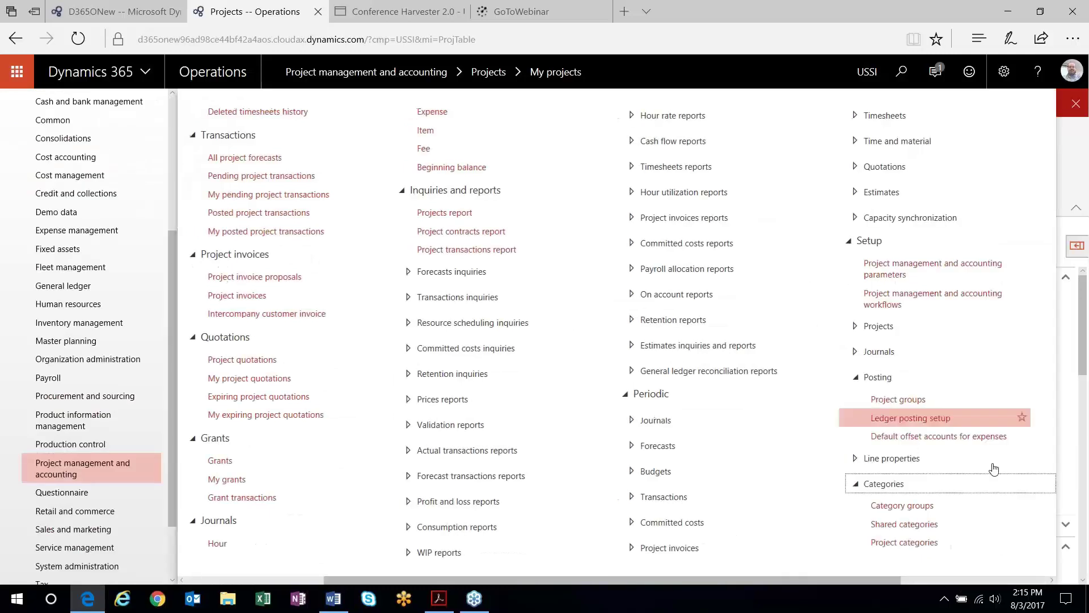
Reload the browser and open Setup > Posting > Project groups from the module menu
left_click(906, 422)
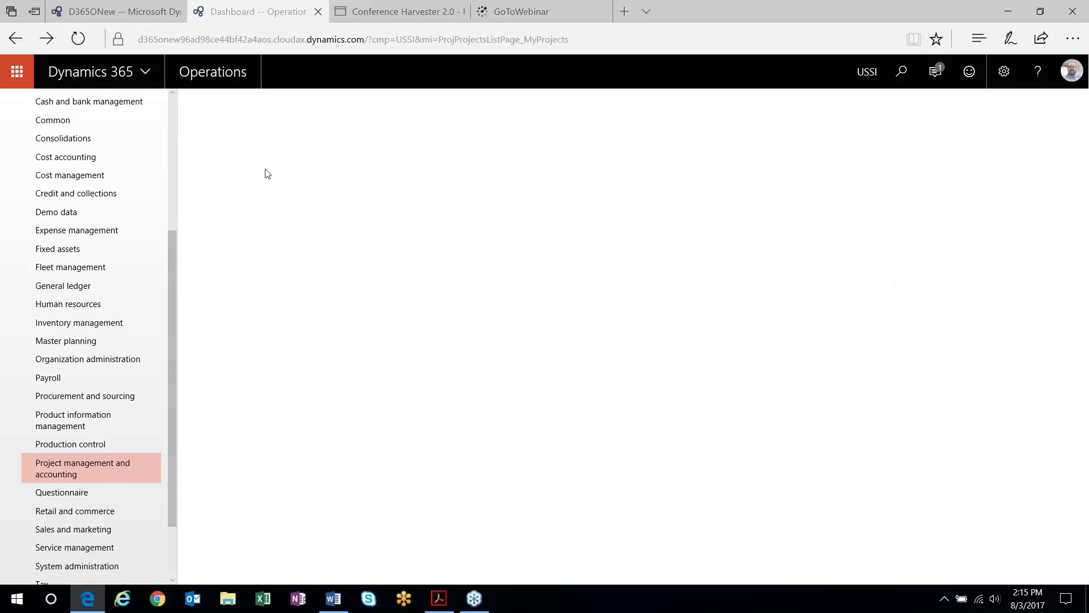
left_click(78, 38)
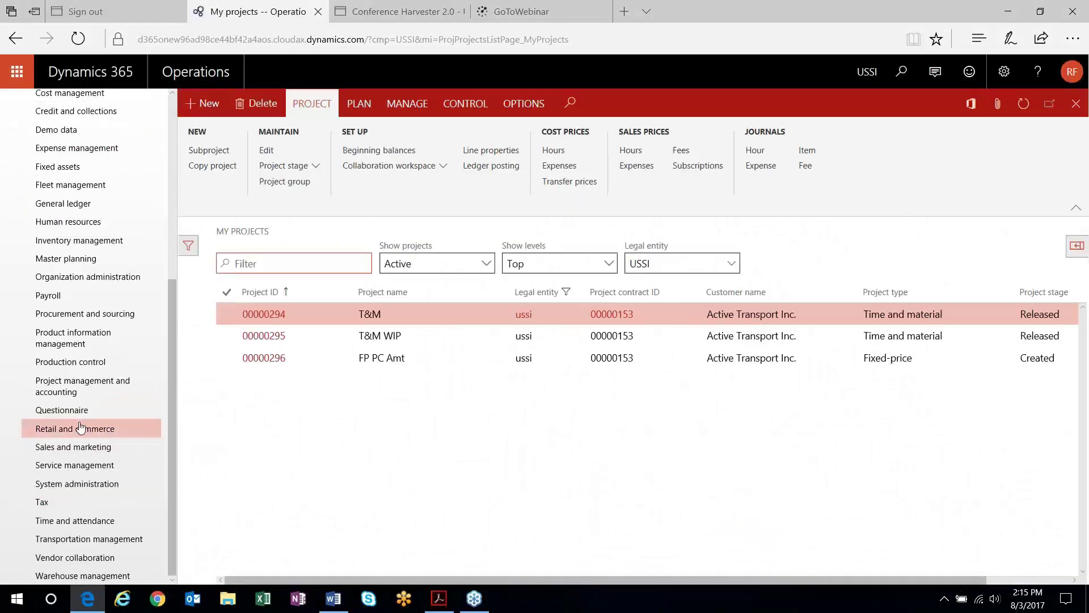
left_click(79, 393)
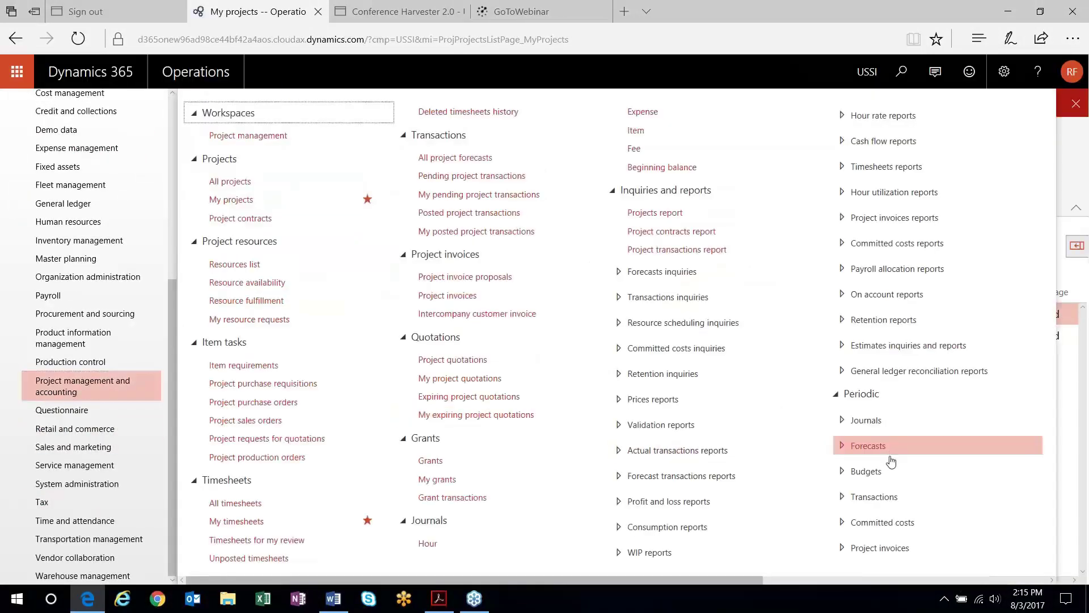
scroll(703, 442, "down", 6)
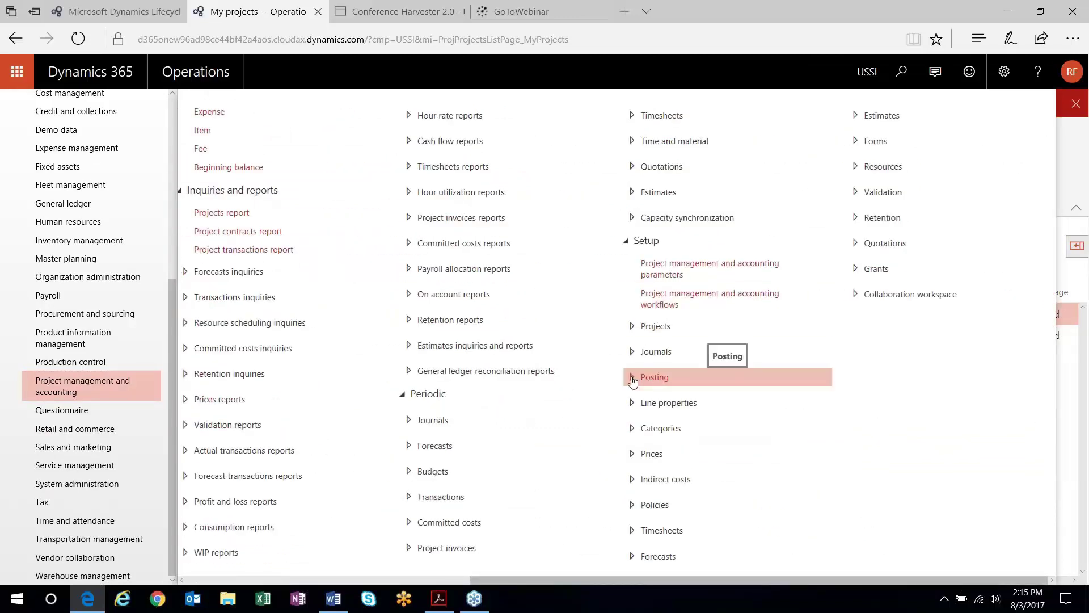
left_click(650, 380)
left_click(658, 399)
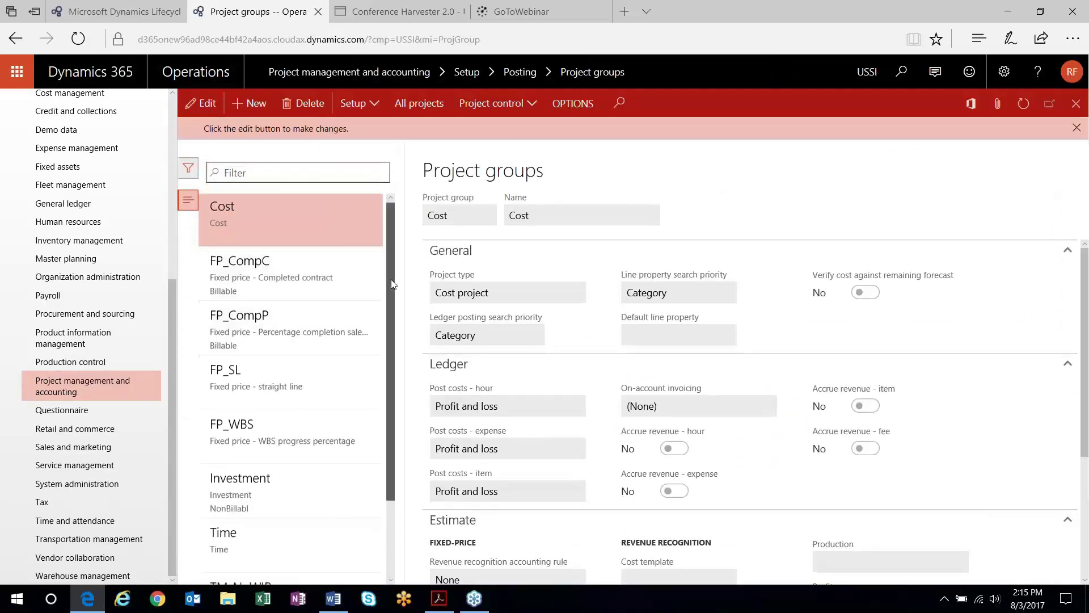
scroll(380, 288, "down", 1)
Inspect FP_CompP's estimate and revenue recognition rule, then view the FP_SL straight-line group
left_click(340, 301)
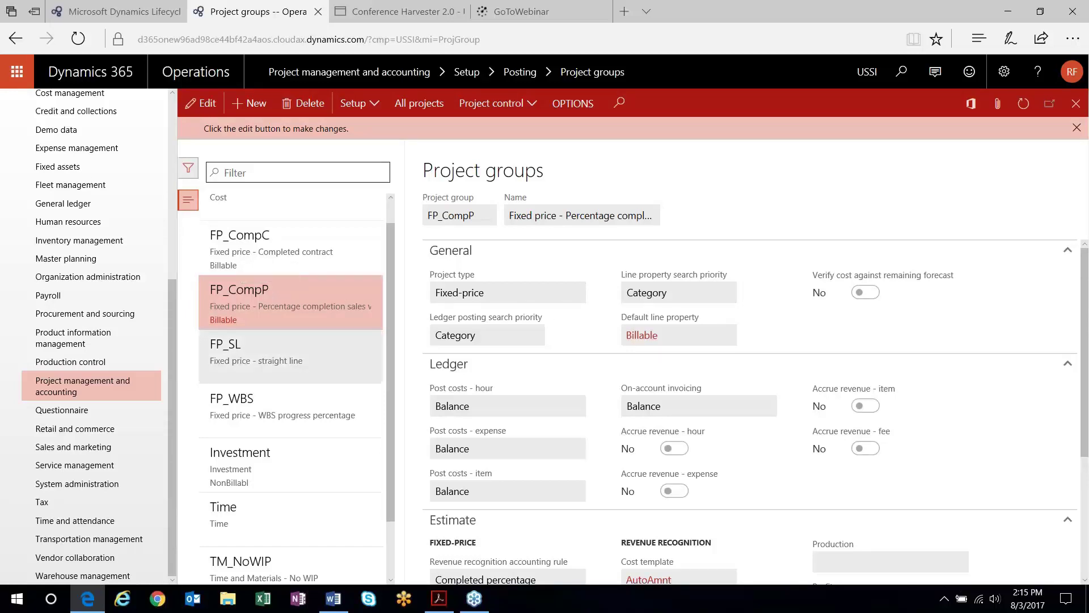
scroll(559, 379, "down", 3)
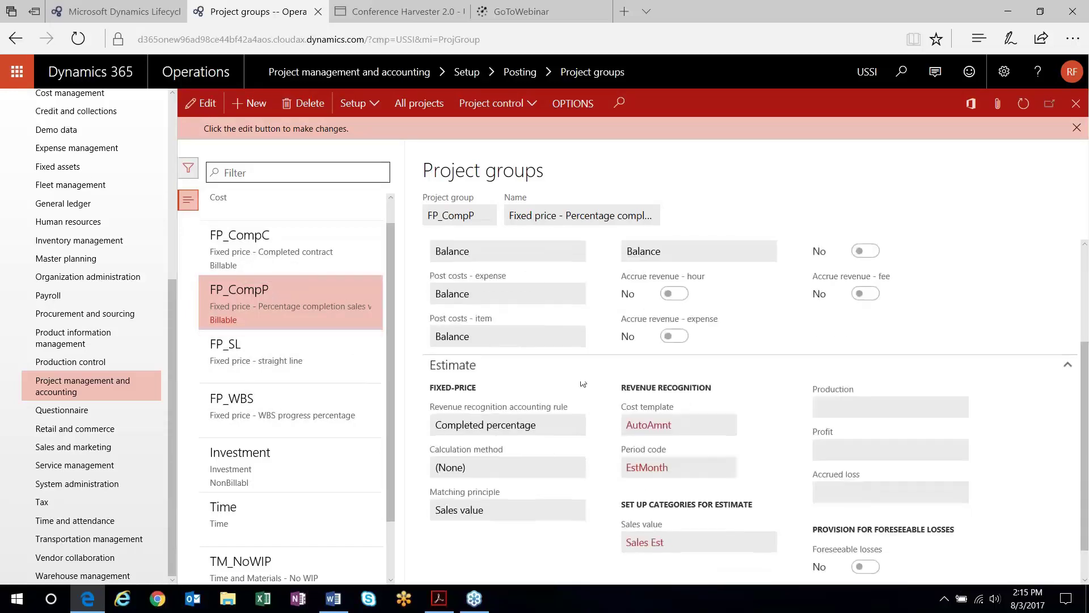
scroll(577, 316, "up", 1)
scroll(571, 318, "down", 1)
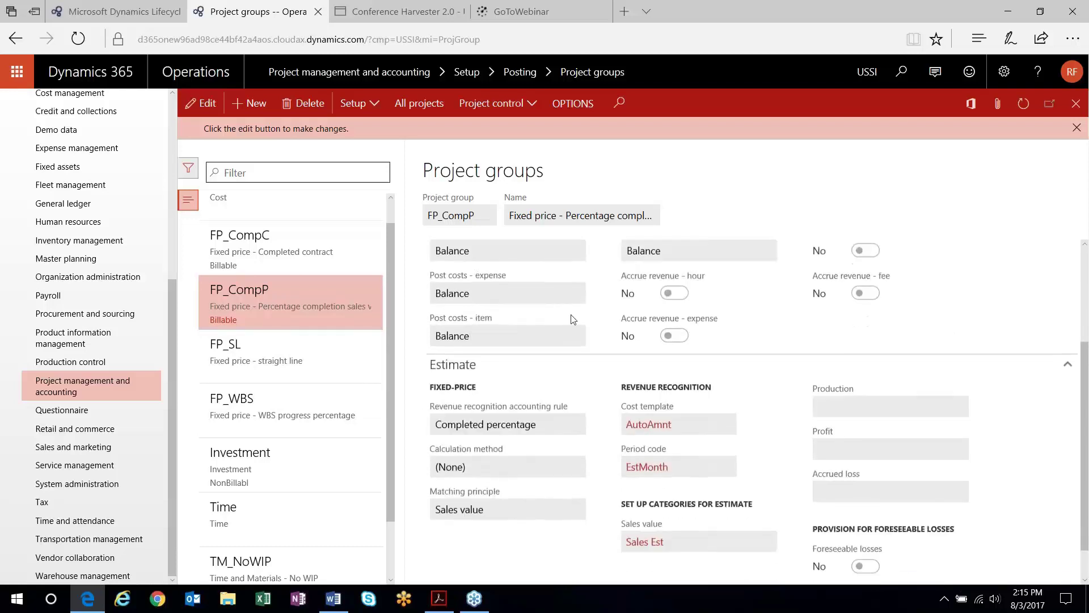
scroll(587, 313, "up", 1)
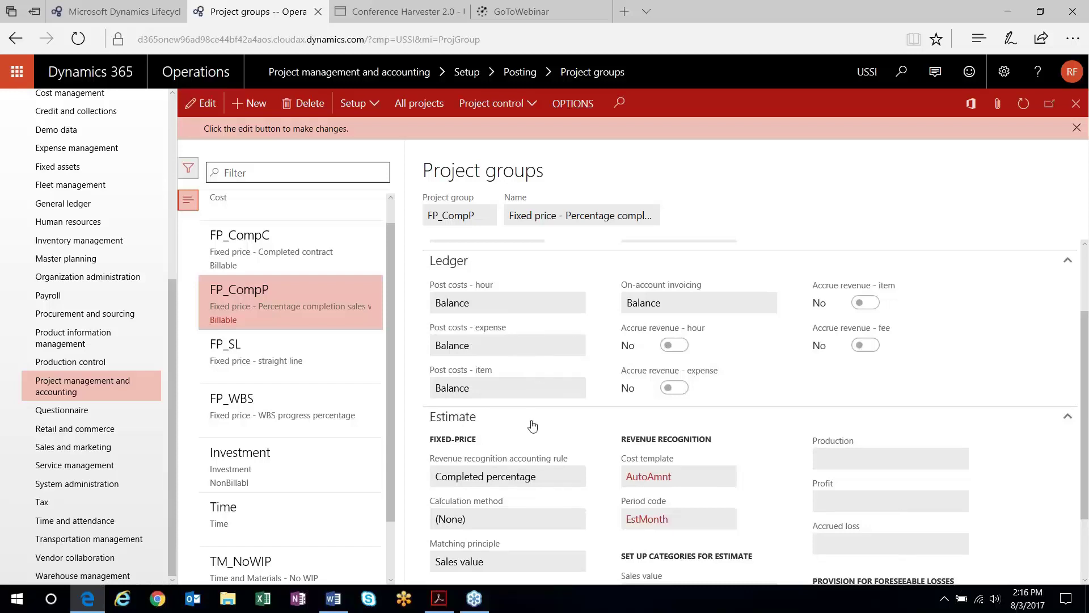
scroll(519, 431, "down", 1)
left_click(495, 426)
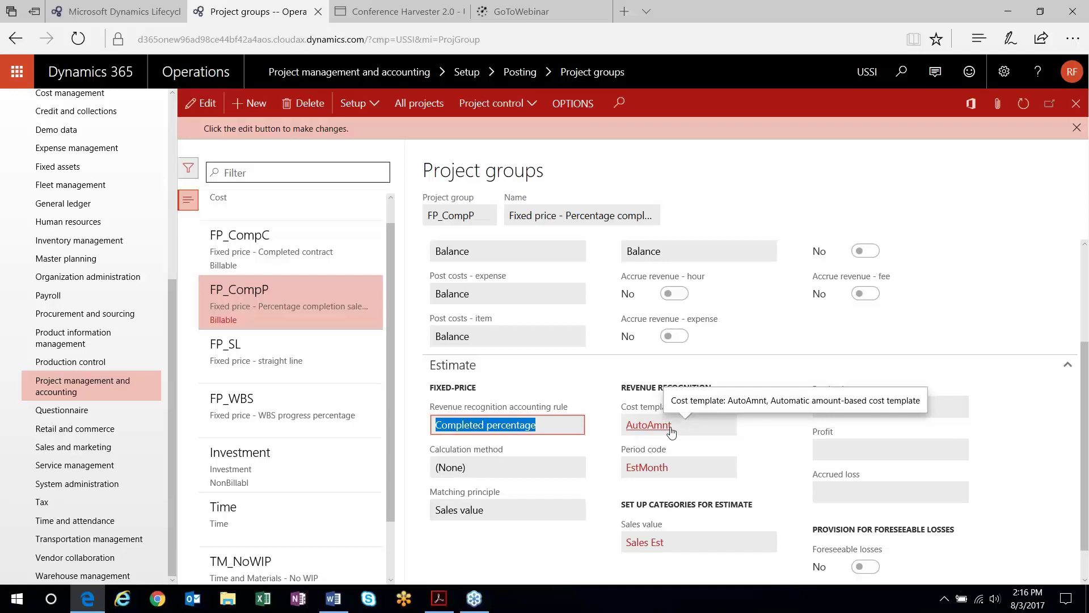
left_click(272, 354)
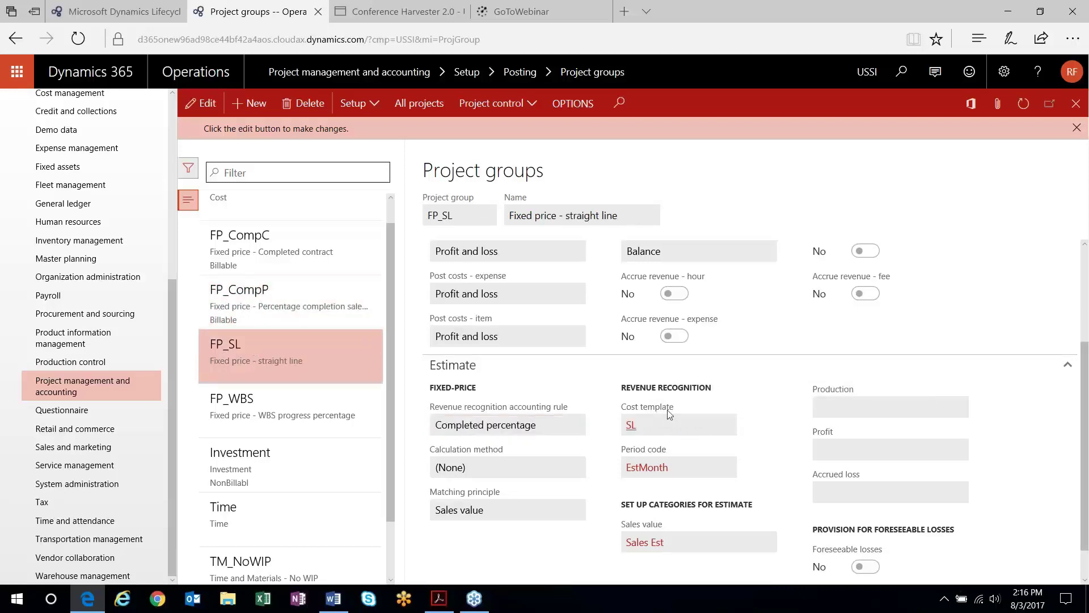
View the FP_WBS group's WBSPercent setup, then select FP_CompP again
left_click(319, 412)
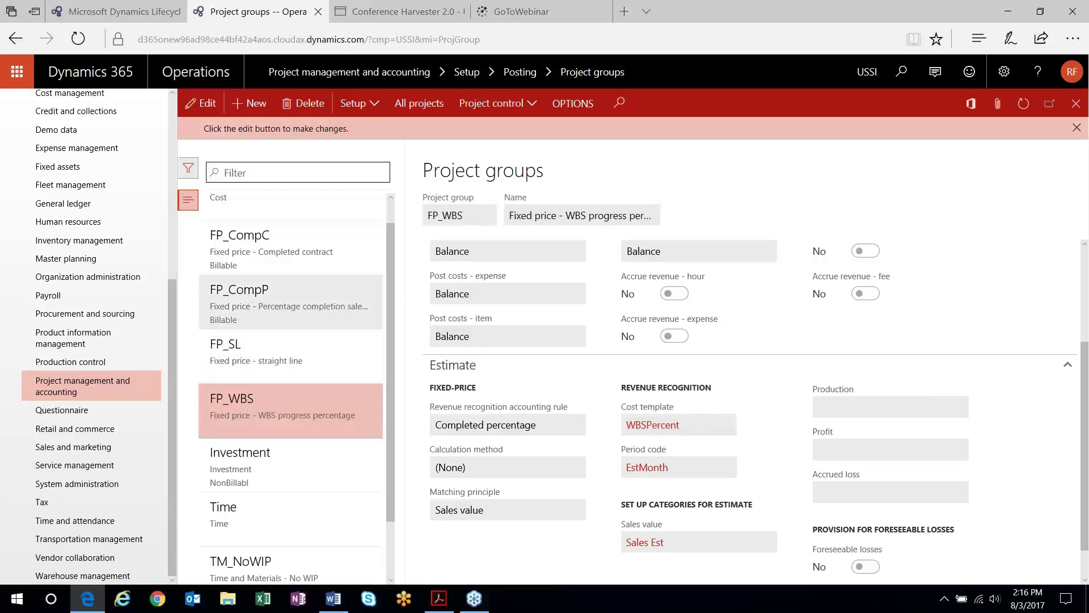
left_click(259, 318)
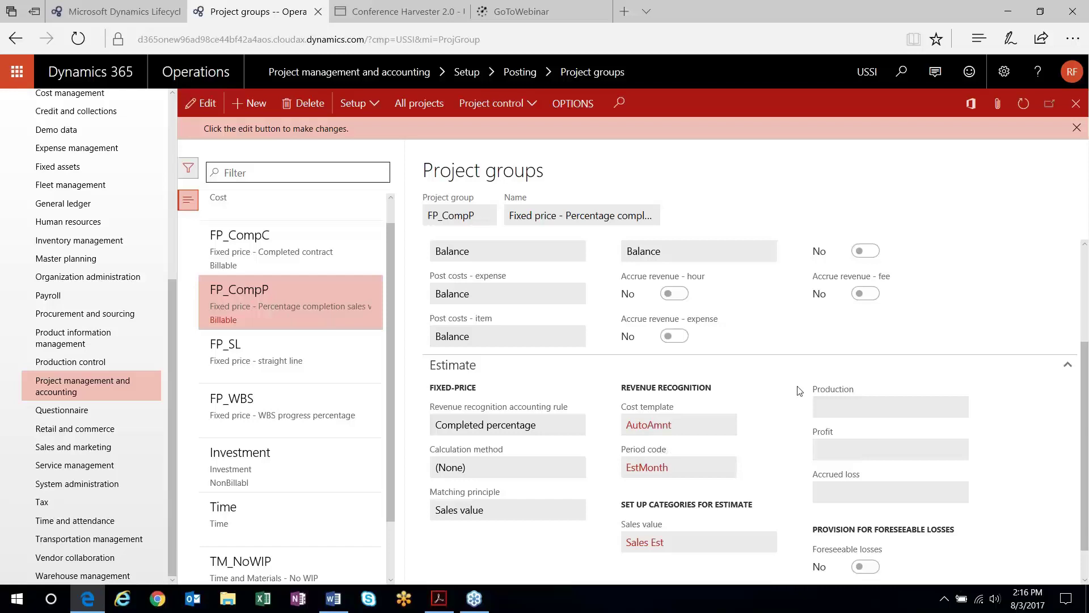
Return to My projects, where FP PC Amt now appears in Created stage
scroll(799, 390, "down", 1)
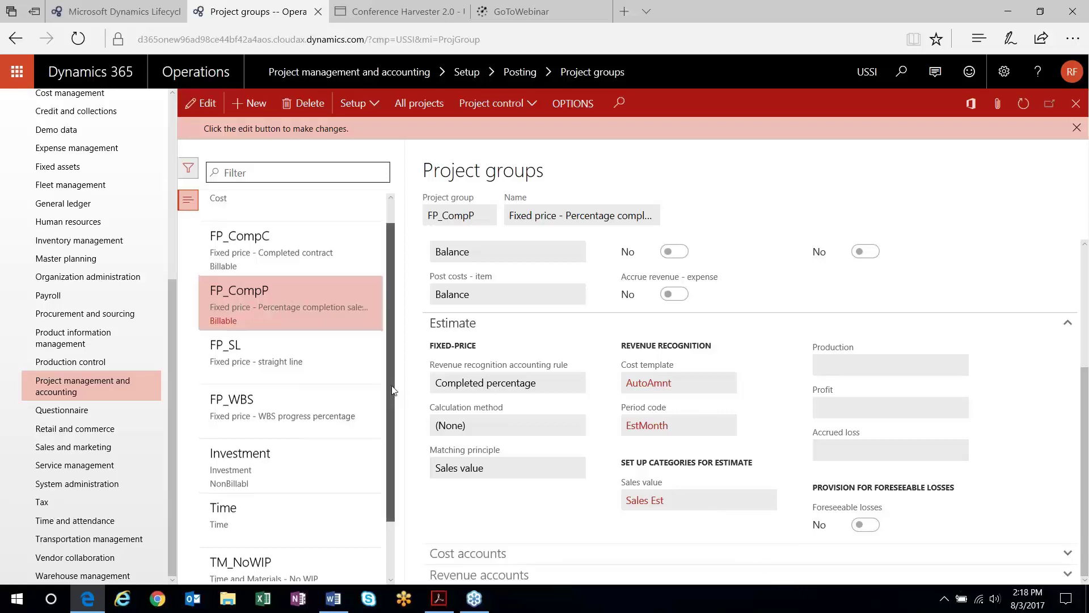
scroll(299, 248, "up", 1)
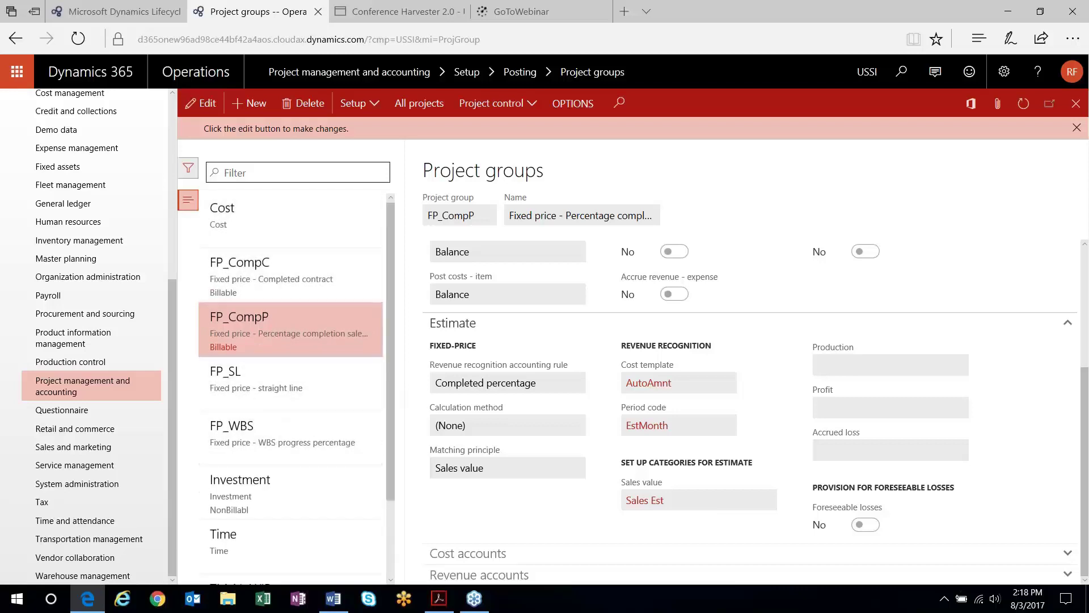
scroll(66, 157, "up", 5)
left_click(66, 153)
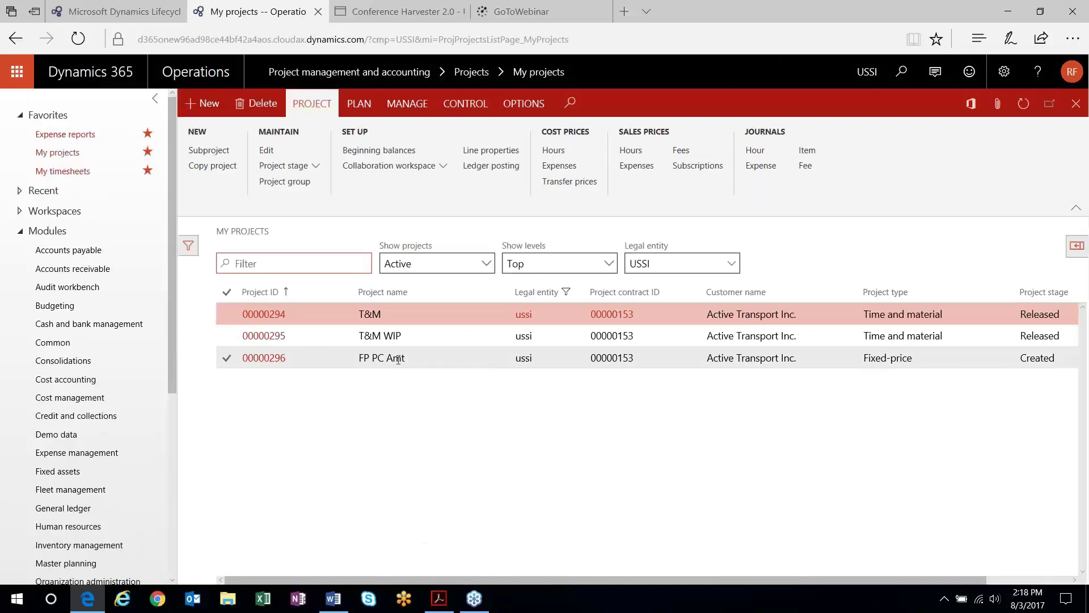
Open hour forecasts for FP PC Amt and add a new forecast line
left_click(398, 359)
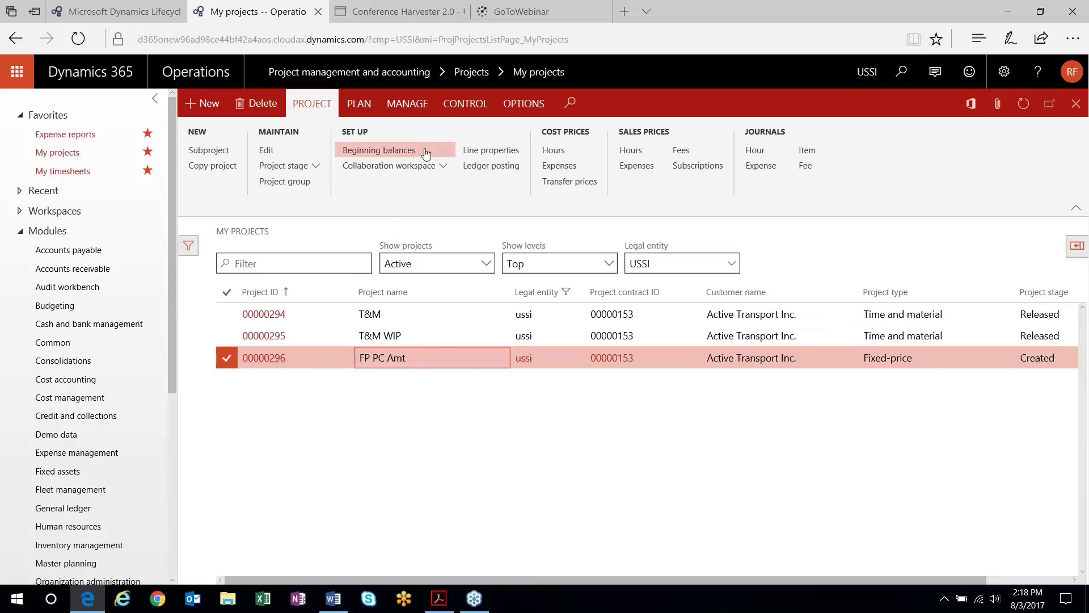
left_click(360, 104)
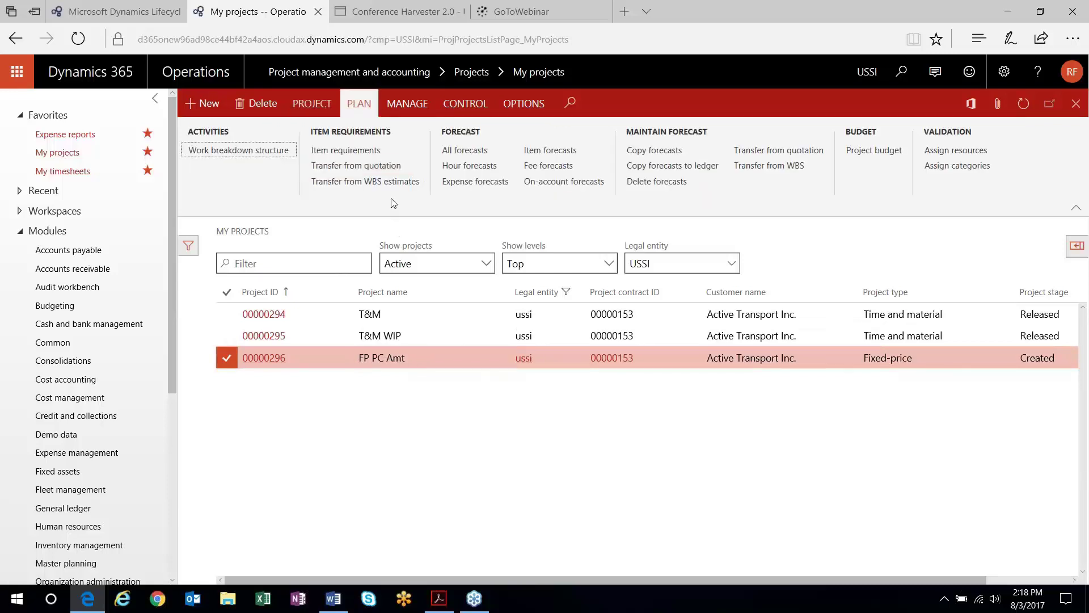
left_click(480, 165)
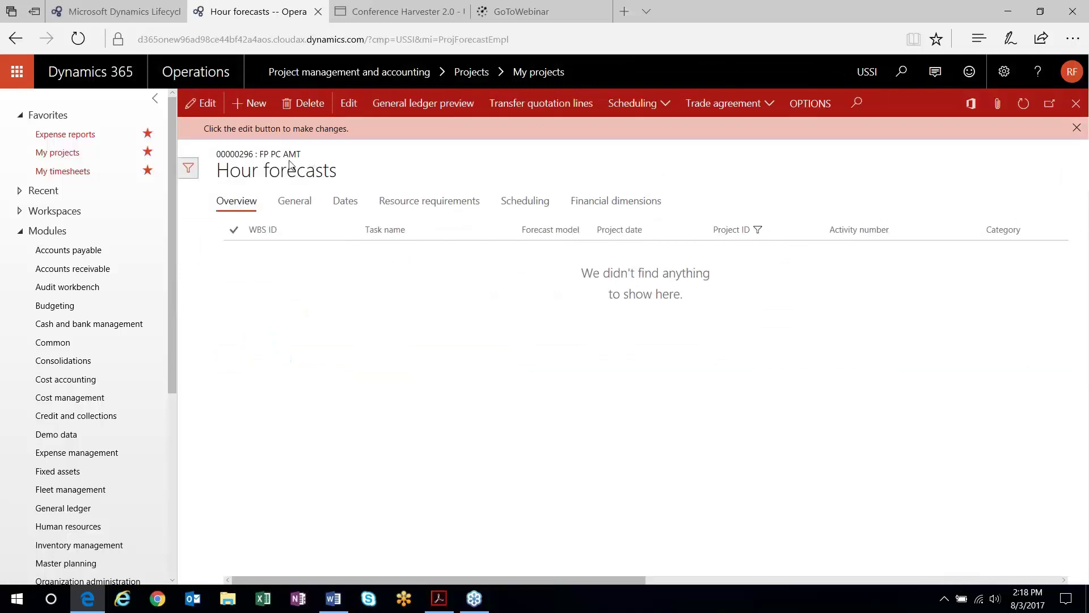
left_click(253, 103)
Set the forecast to category PM with 100 hours, check its details, and close
left_click_drag(576, 583, 658, 592)
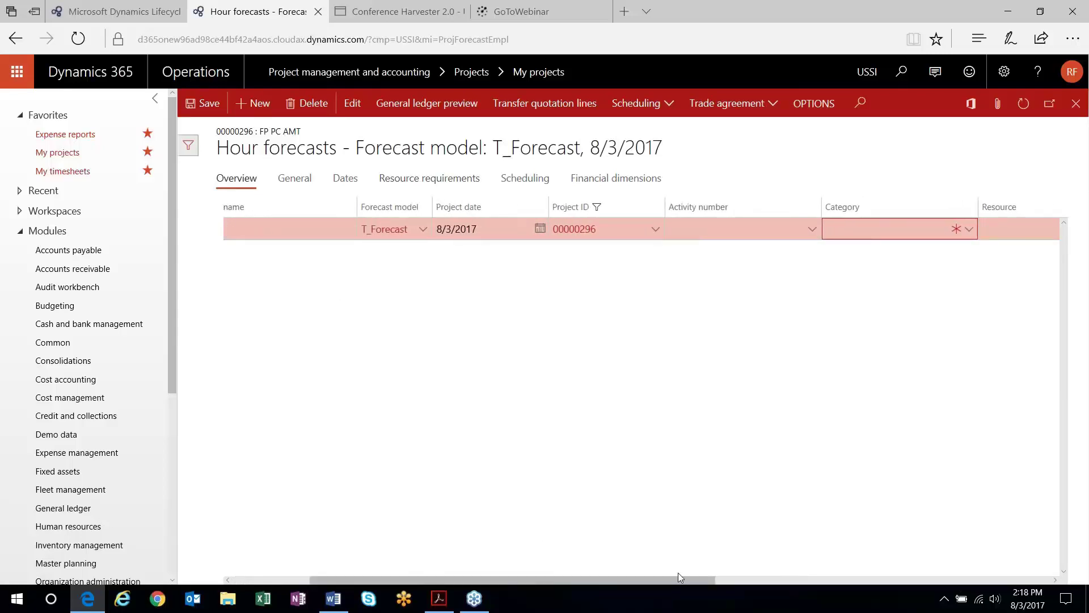
left_click_drag(682, 580, 729, 584)
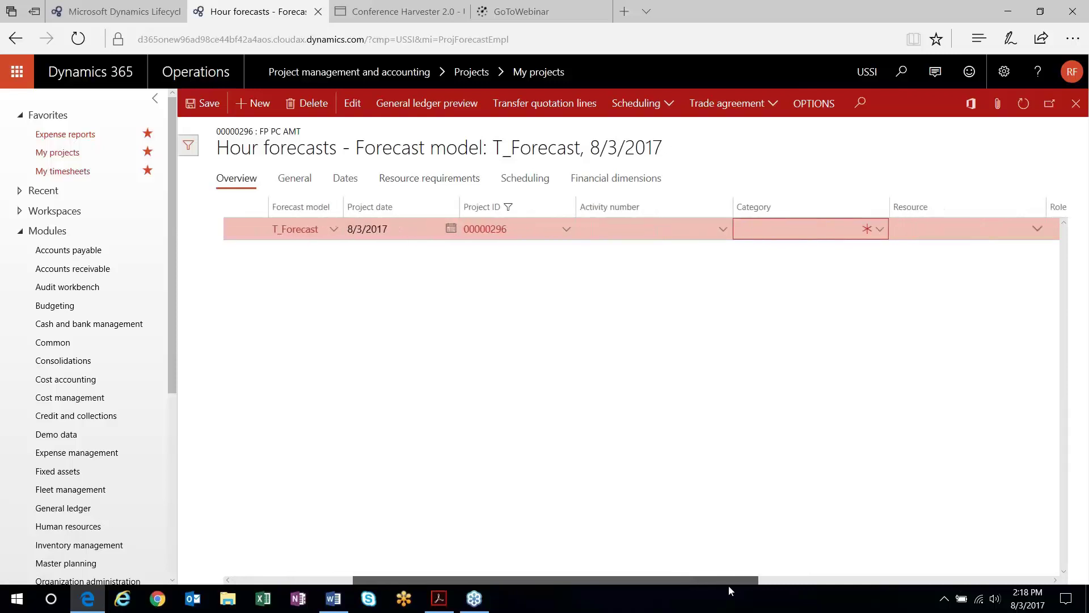
left_click(869, 230)
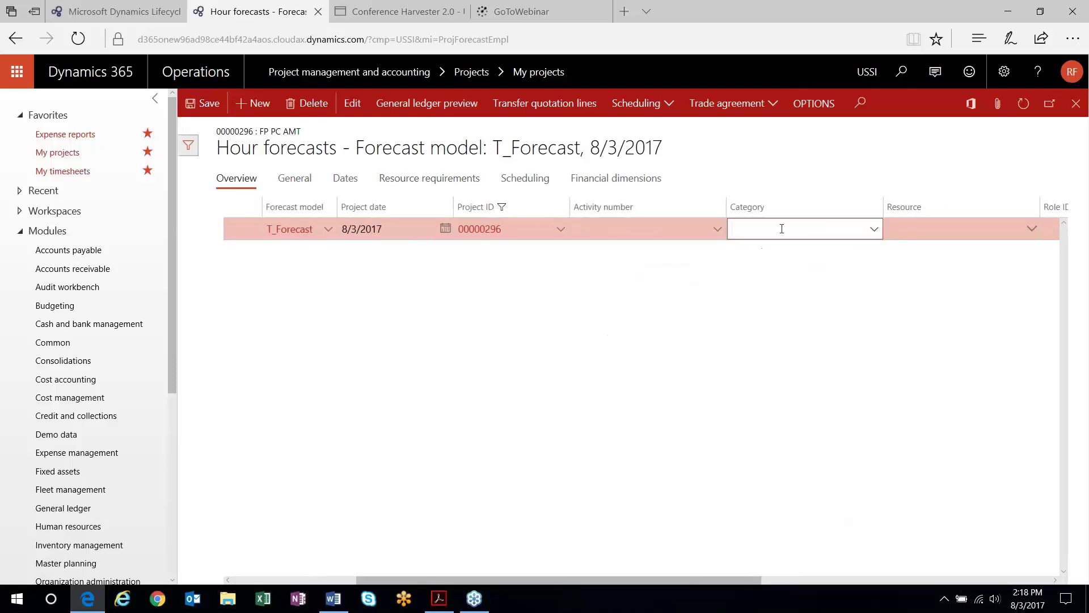
type("PM")
key("Tab")
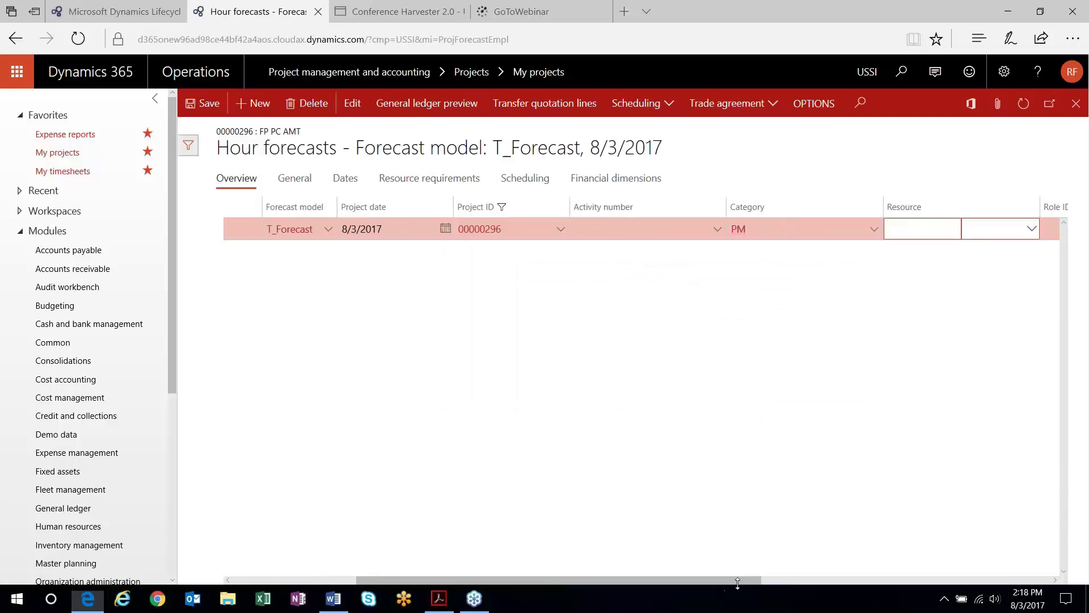
left_click_drag(747, 580, 975, 580)
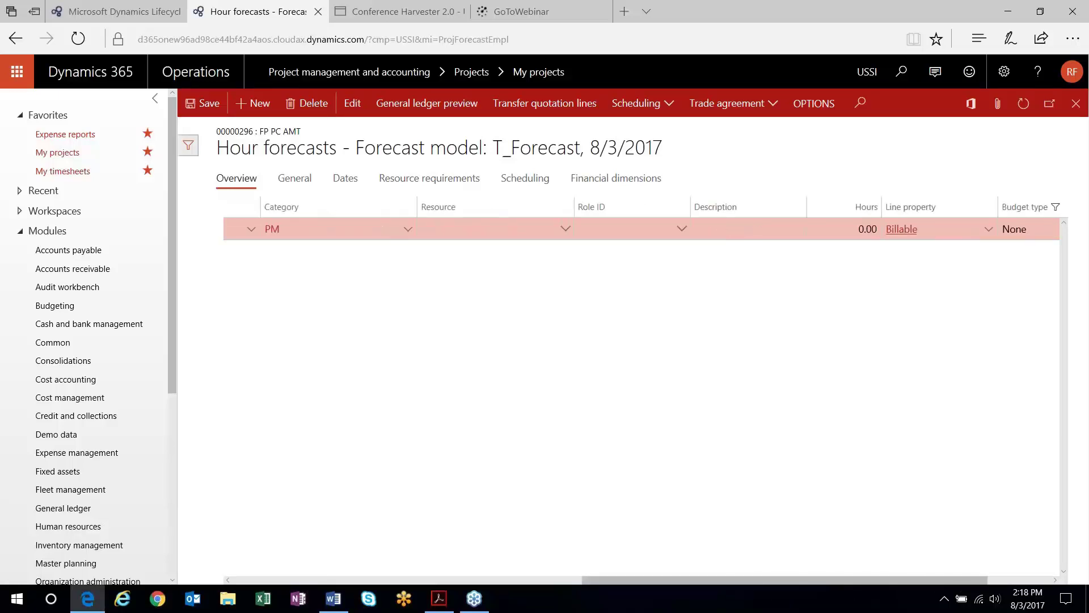
left_click(868, 229)
type("10")
left_click(904, 229)
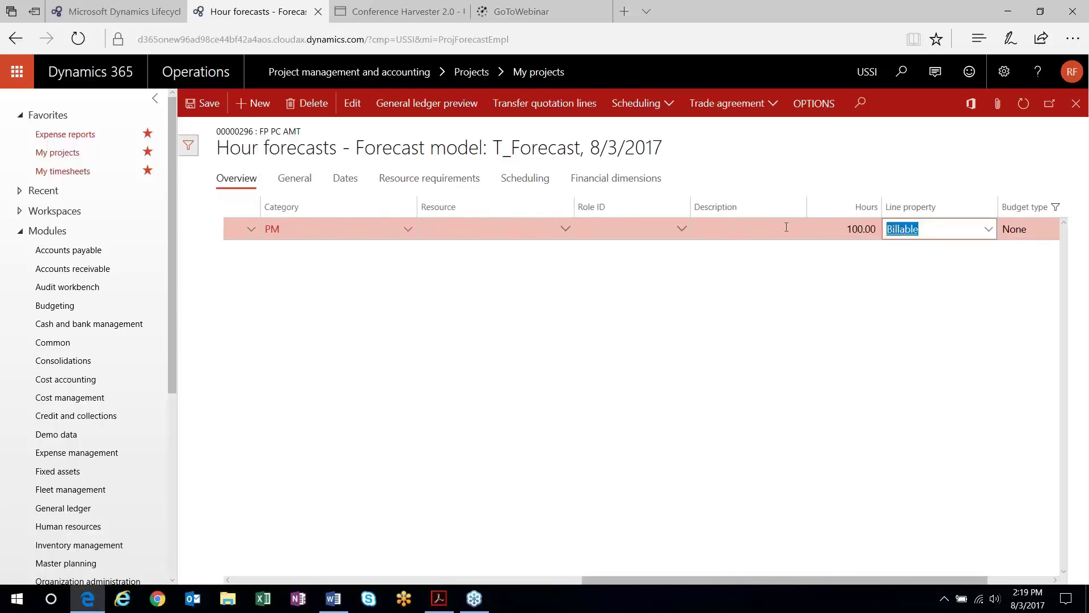
left_click(304, 178)
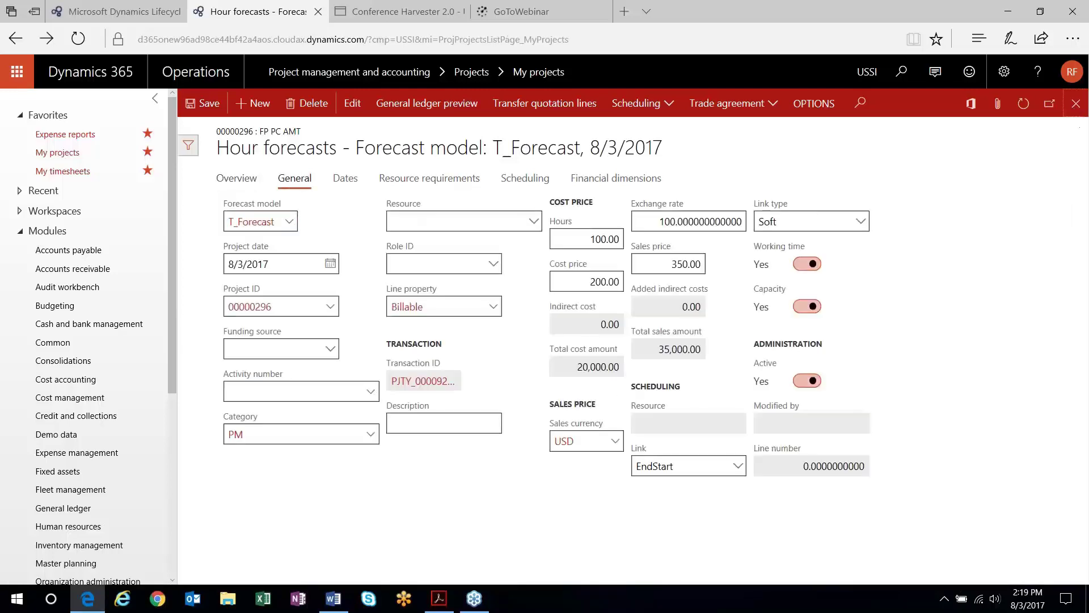
left_click(1075, 103)
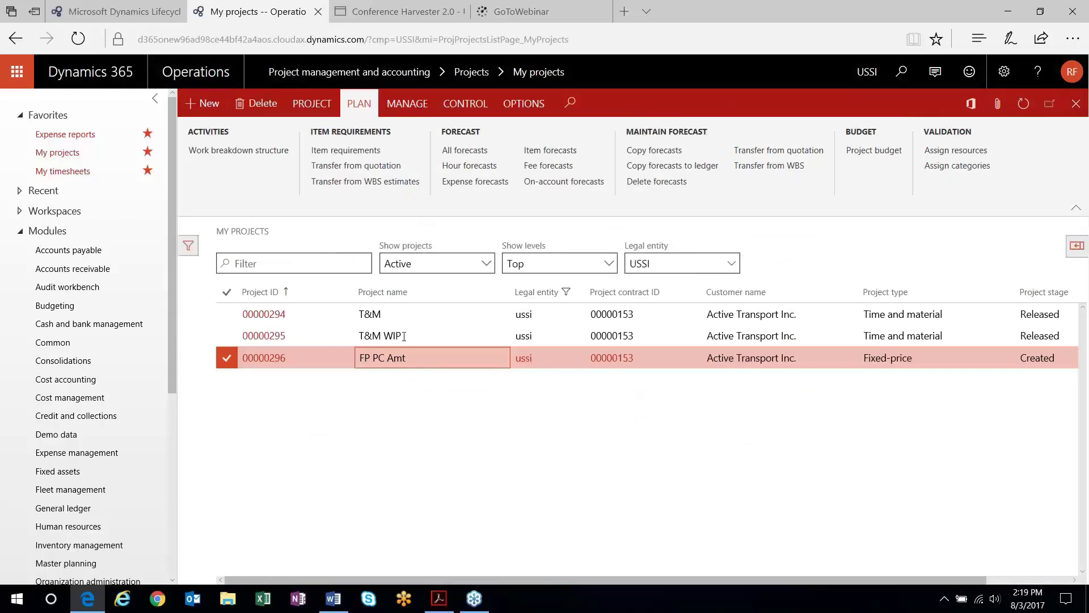
Add and save a 50,000.00 USD on-account milestone line for FP PC Amt
left_click(408, 108)
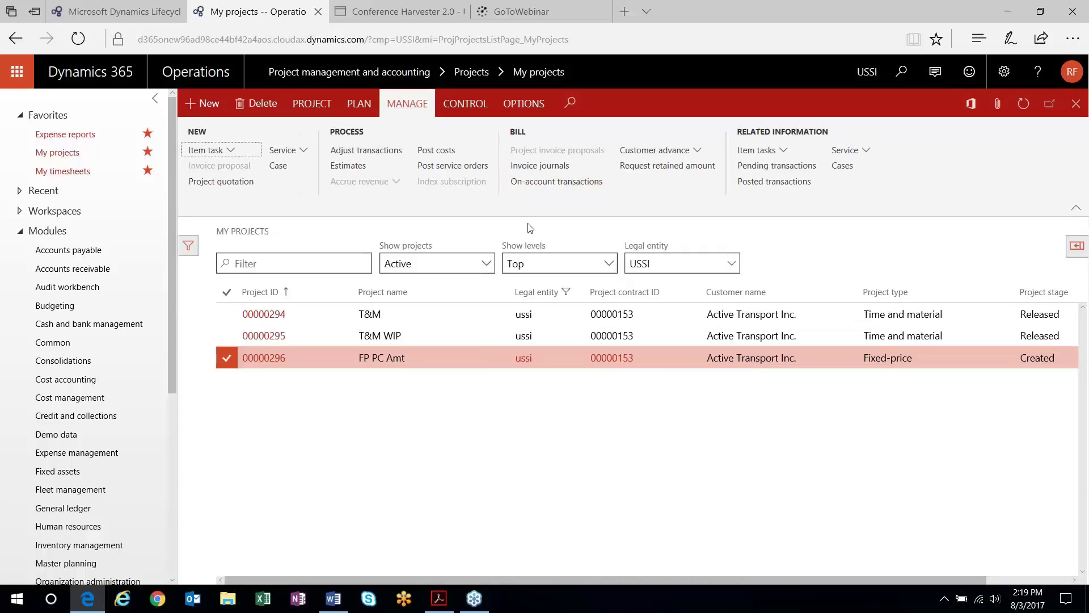
left_click(536, 182)
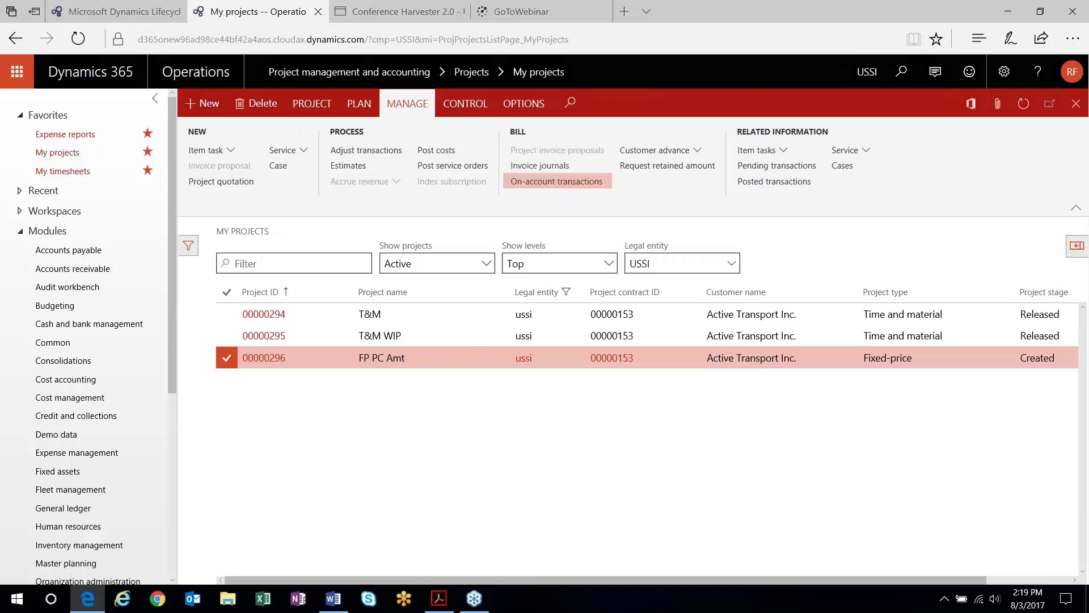
left_click(237, 103)
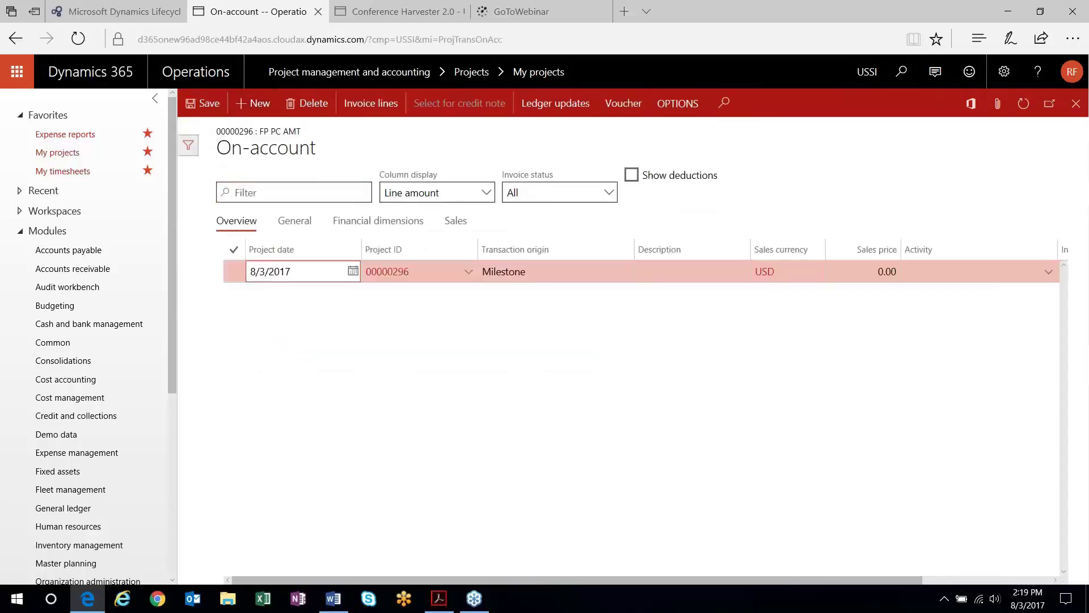
scroll(737, 305, "right", 3)
left_click(724, 278)
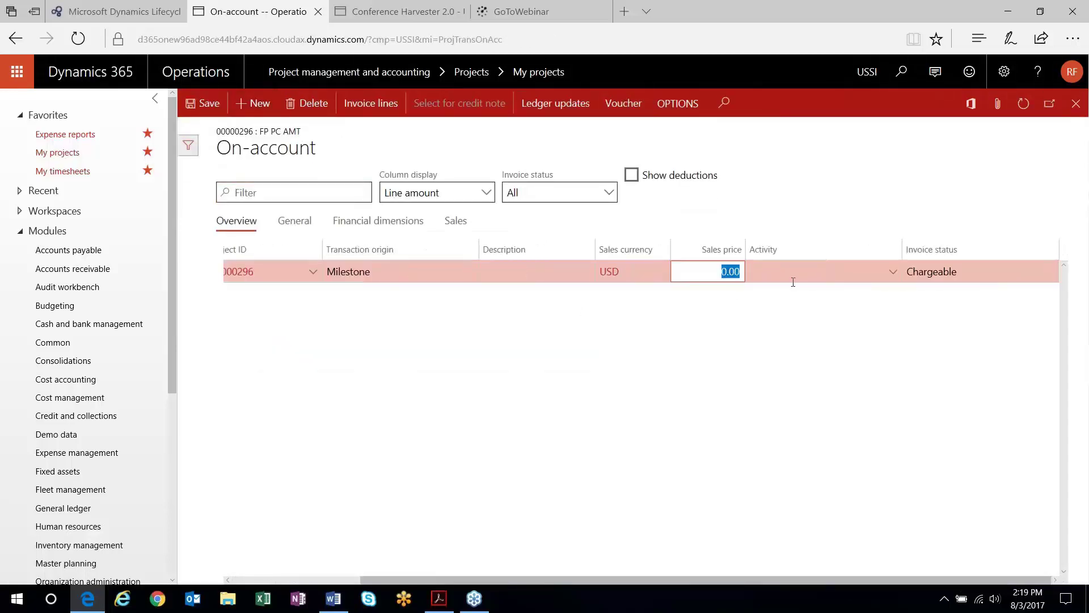
type("50000")
left_click(793, 278)
left_click(208, 105)
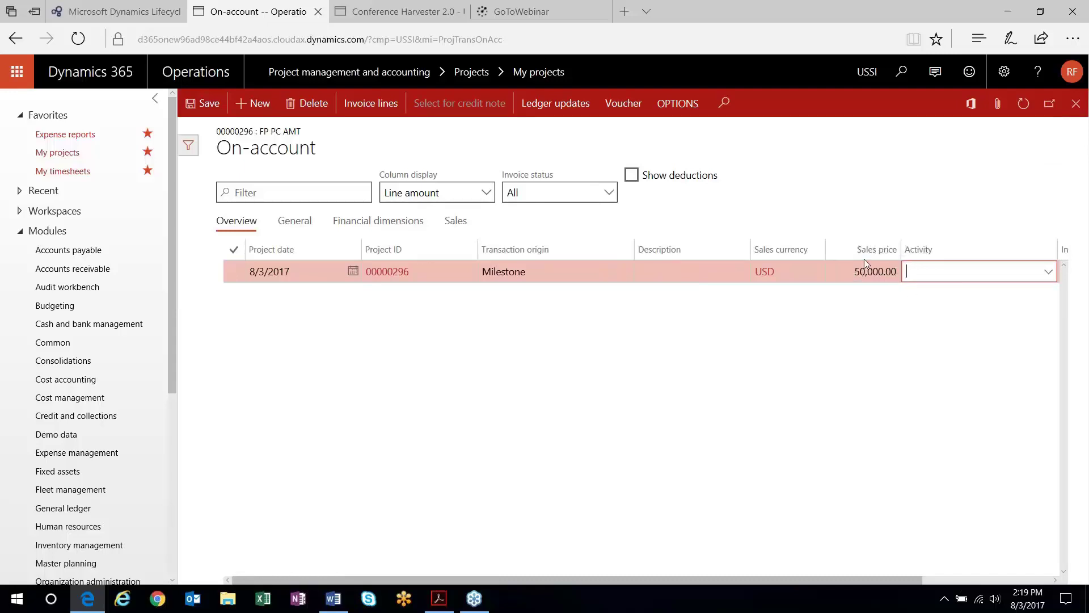
left_click(1076, 104)
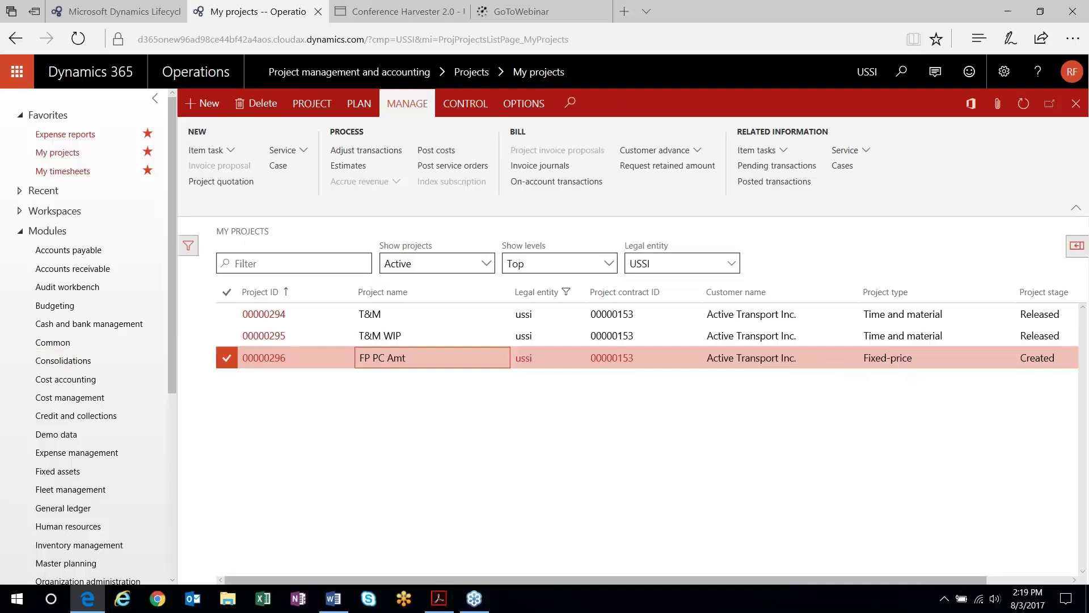
Change the FP PC Amt project stage to Released, accepting the no-budget warning
left_click(312, 104)
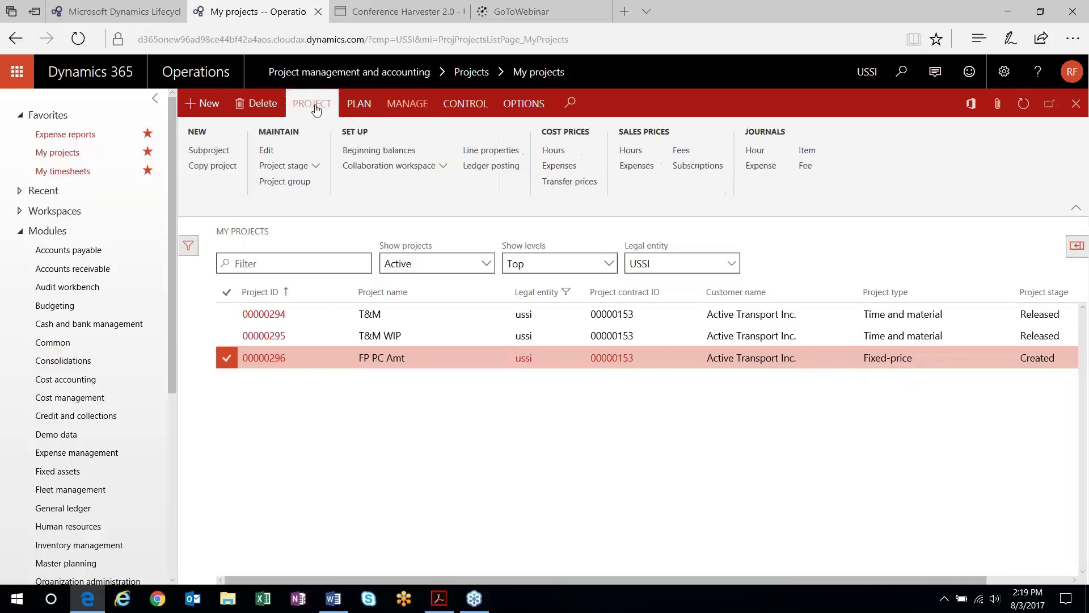
left_click(289, 165)
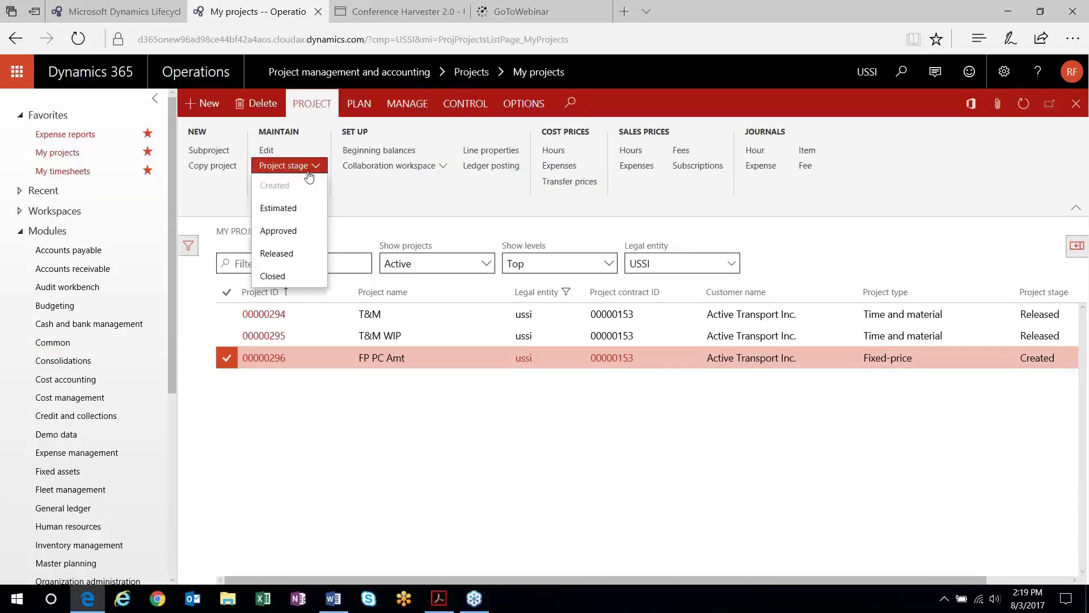
left_click(284, 252)
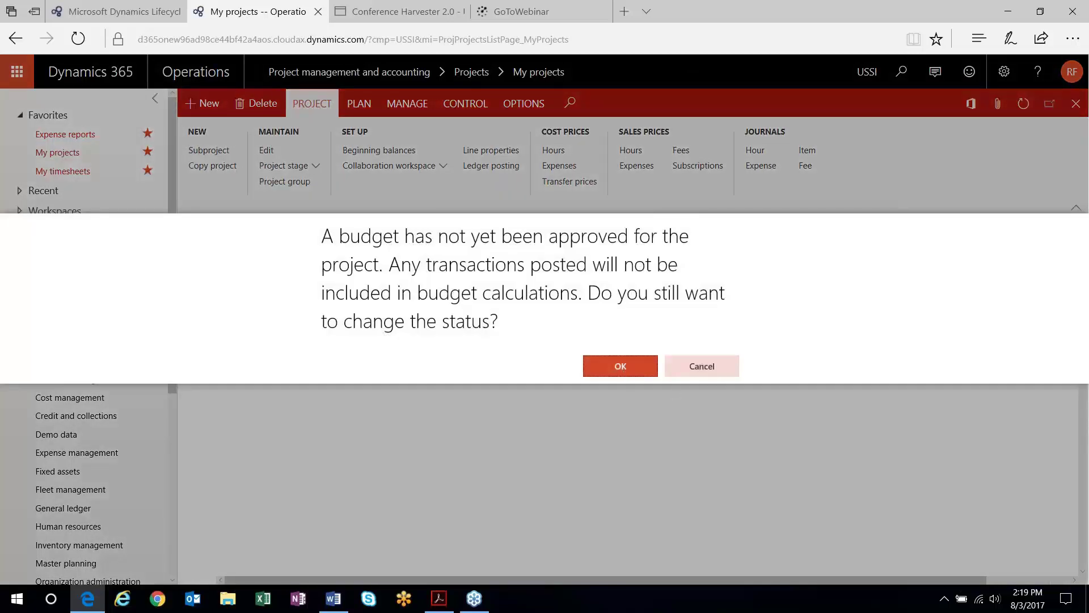
left_click(624, 371)
Create new hour journal PJJ_000508 for FP PC Amt and show its lines
left_click(754, 152)
left_click(255, 103)
left_click(531, 103)
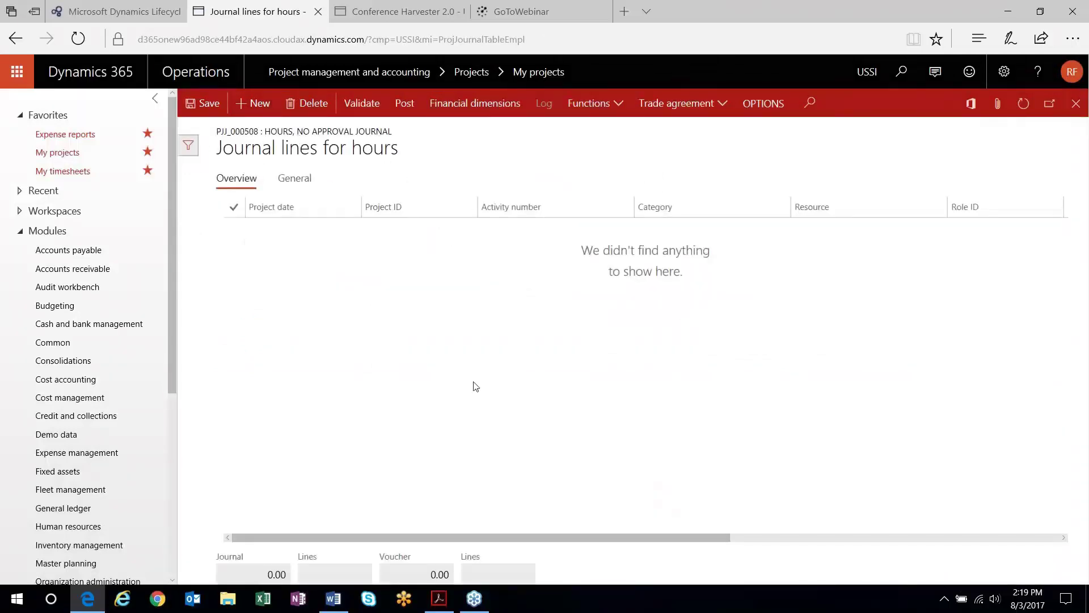
Enter 10 hours on the Billable Consult journal line
left_click_drag(653, 533, 812, 549)
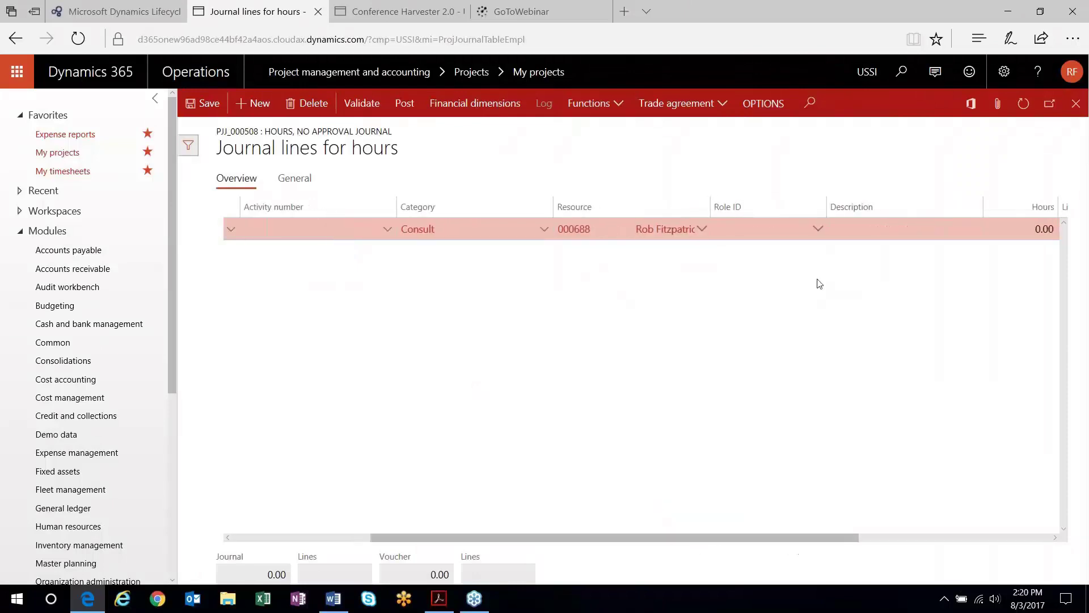
left_click(1034, 237)
type("10")
key("Tab")
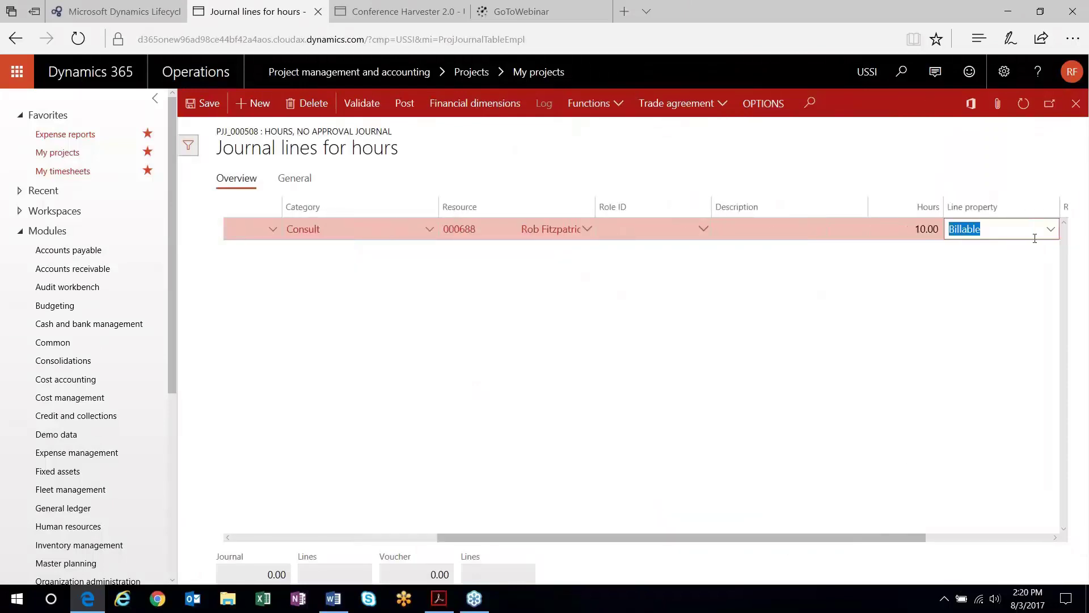
Post hour journal PJJ_000508 and return to My projects
left_click(405, 105)
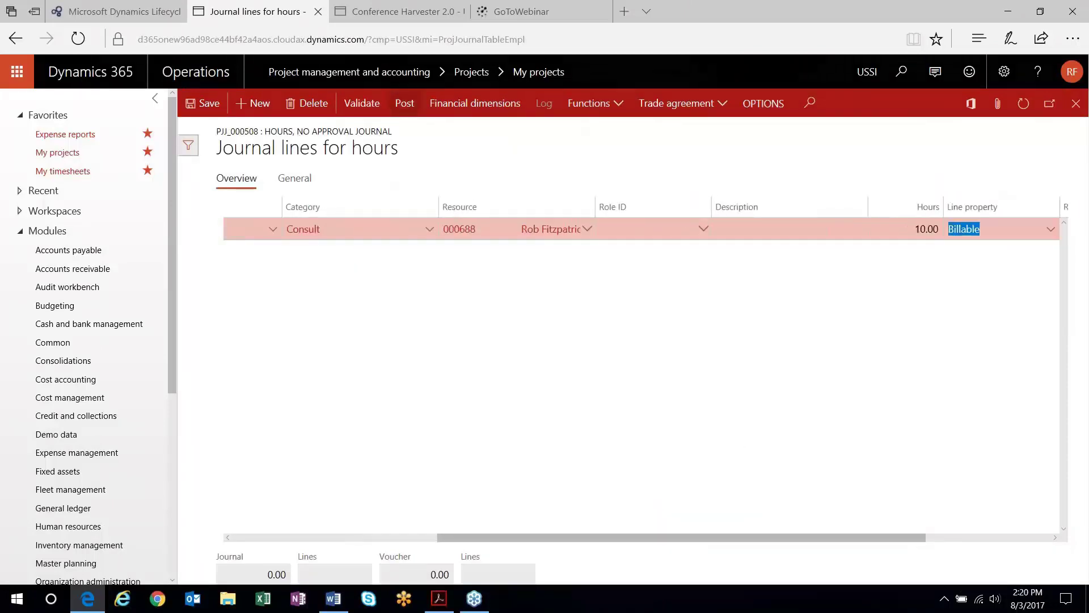
left_click(956, 560)
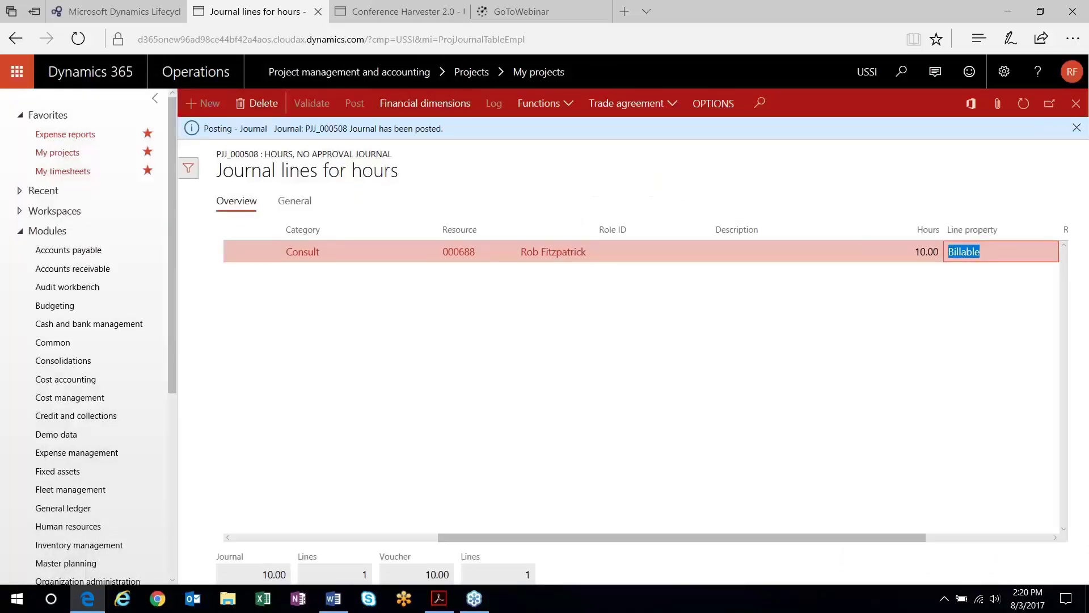
left_click(1076, 103)
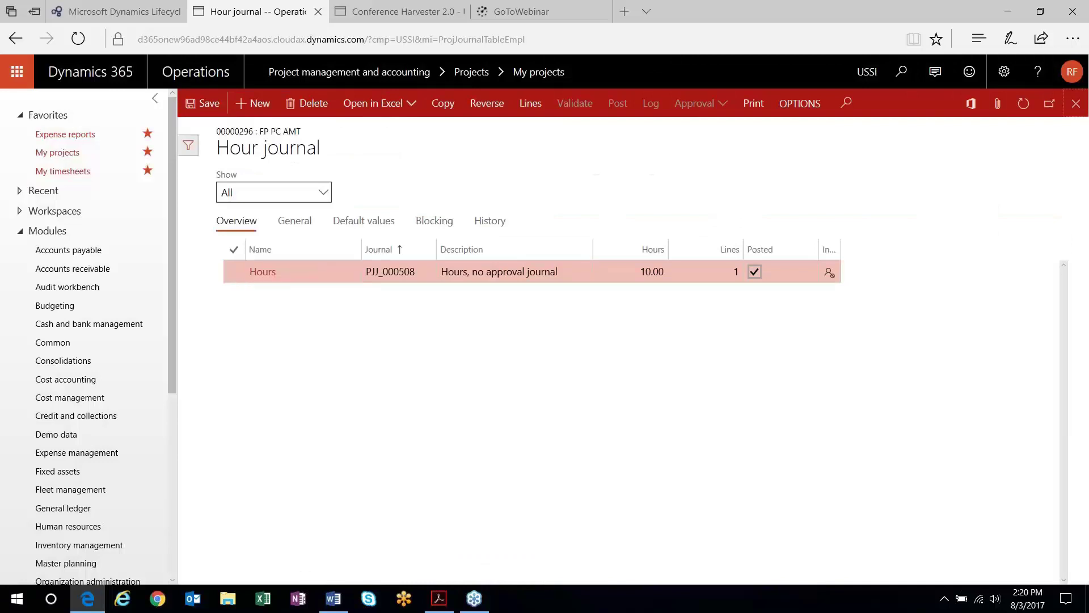
left_click(1076, 103)
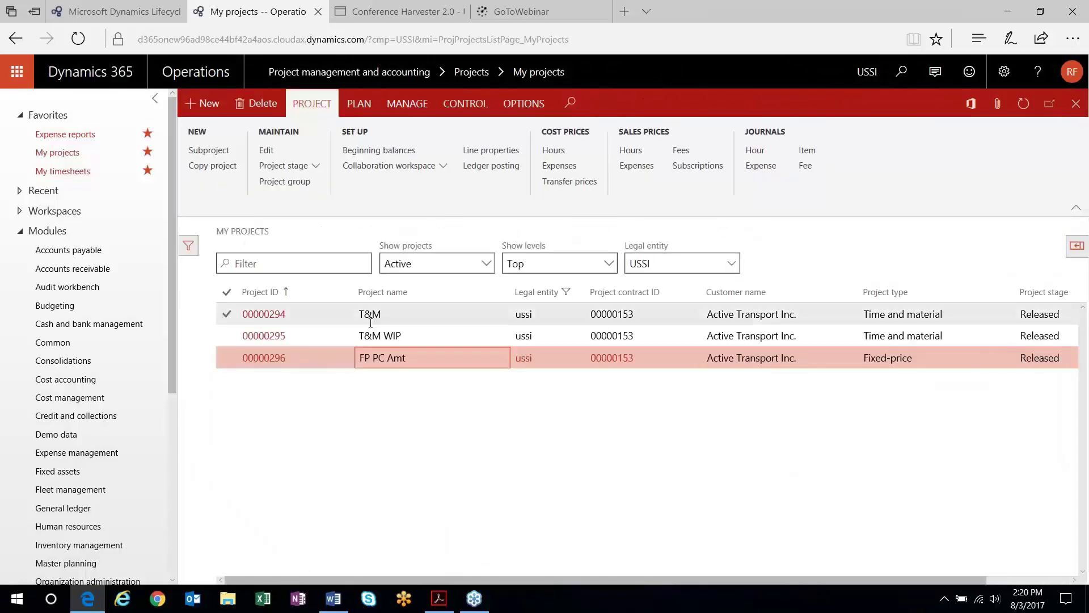
left_click(404, 105)
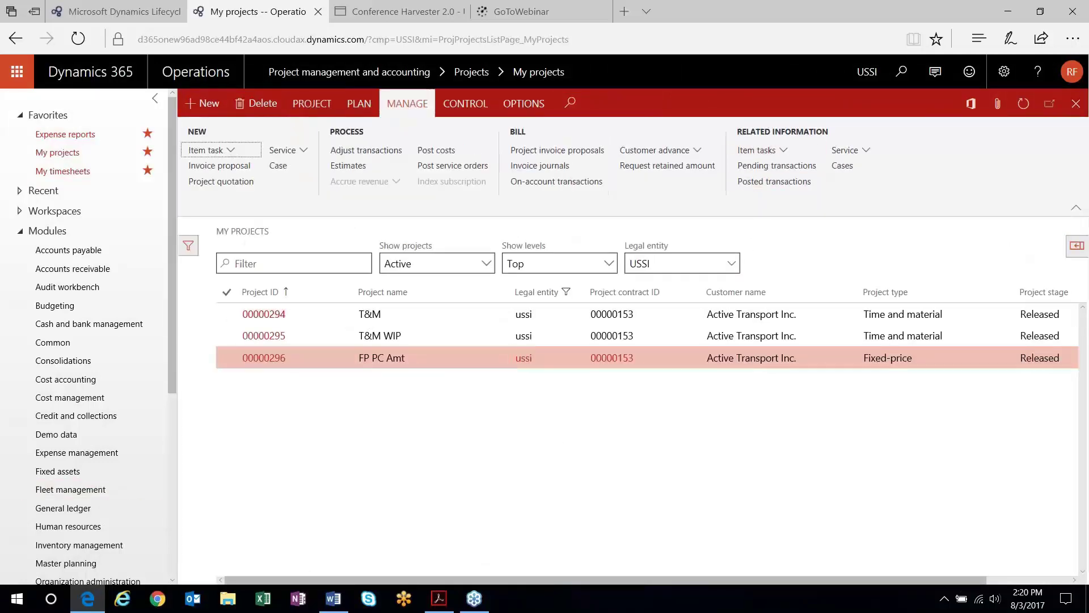
left_click(775, 182)
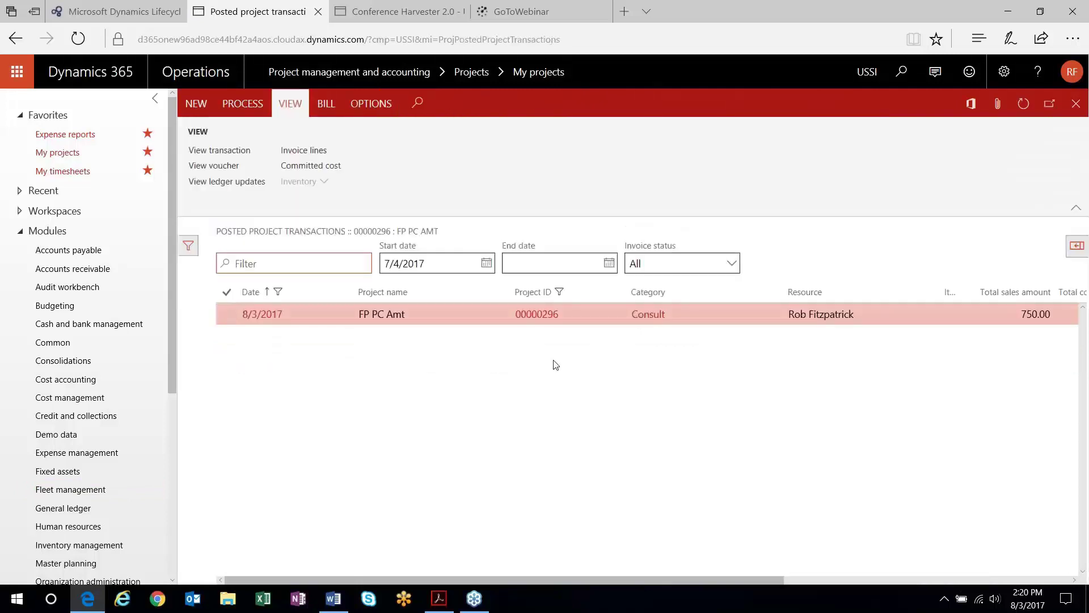
left_click(311, 321)
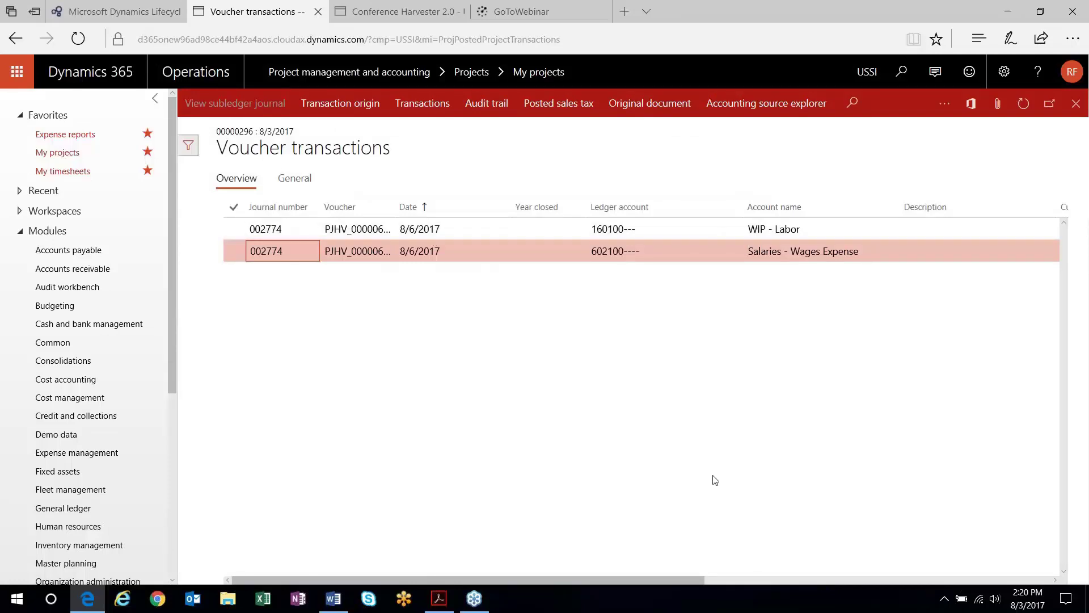
left_click_drag(645, 580, 877, 590)
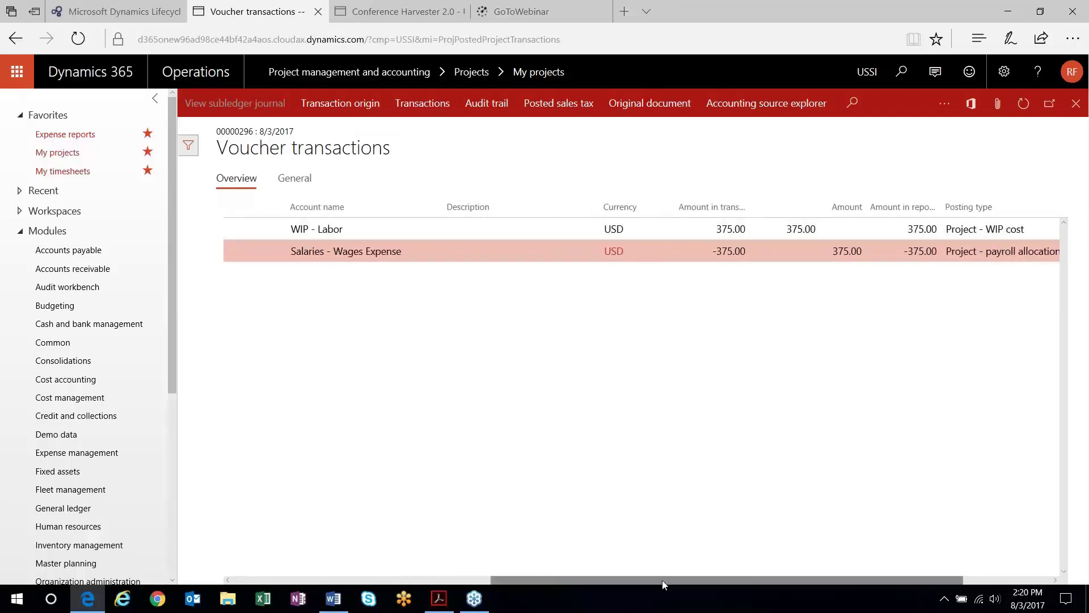
left_click_drag(645, 583, 386, 583)
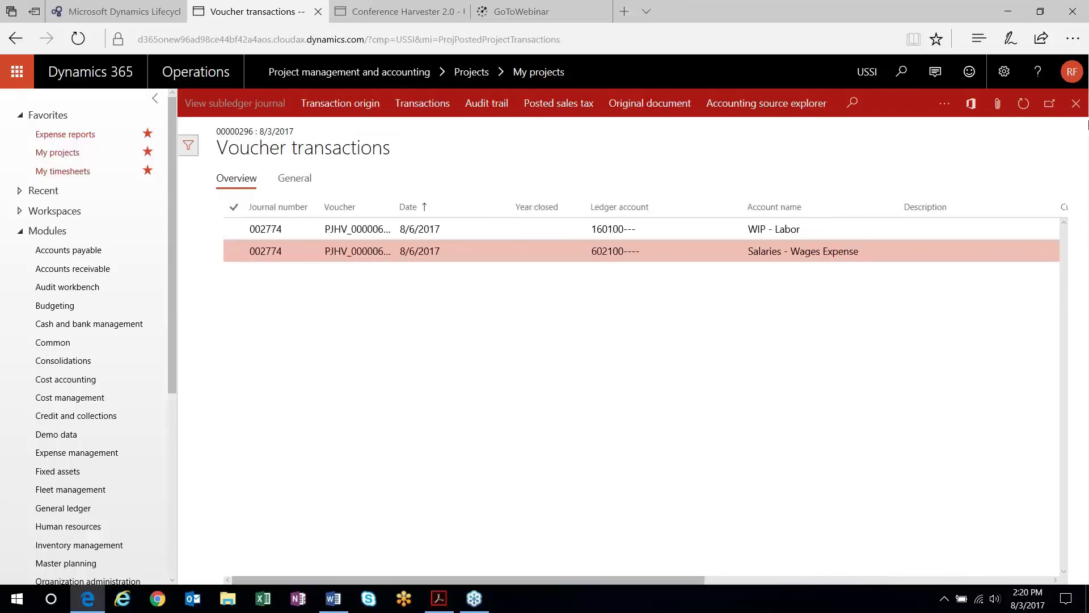
left_click(1076, 104)
key("Escape")
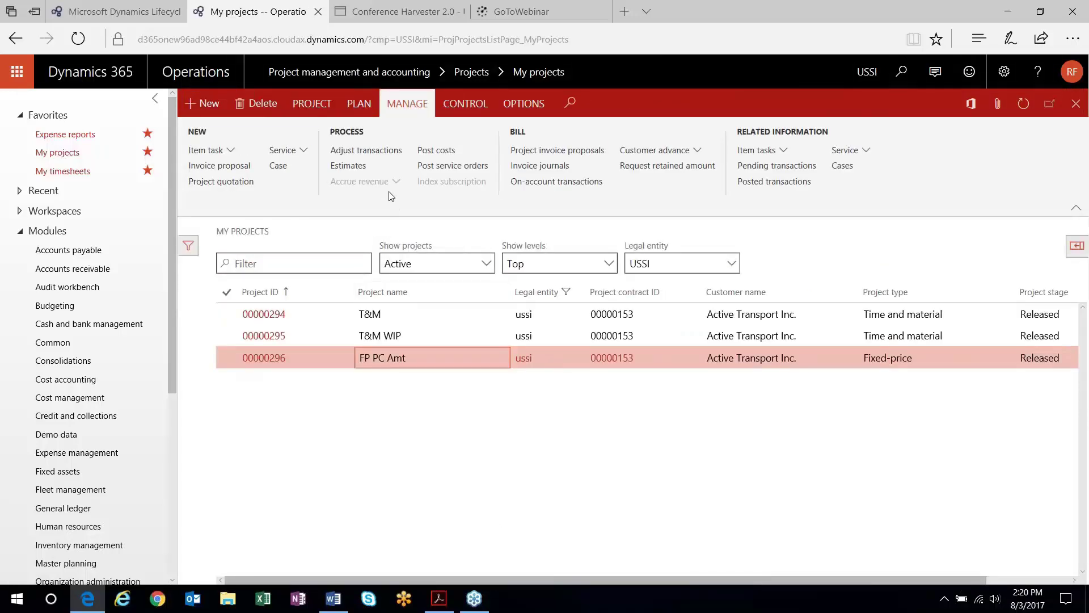
Create an 8/31/2017 estimate using forecast model T_Forecast with Automatic completion
left_click(341, 166)
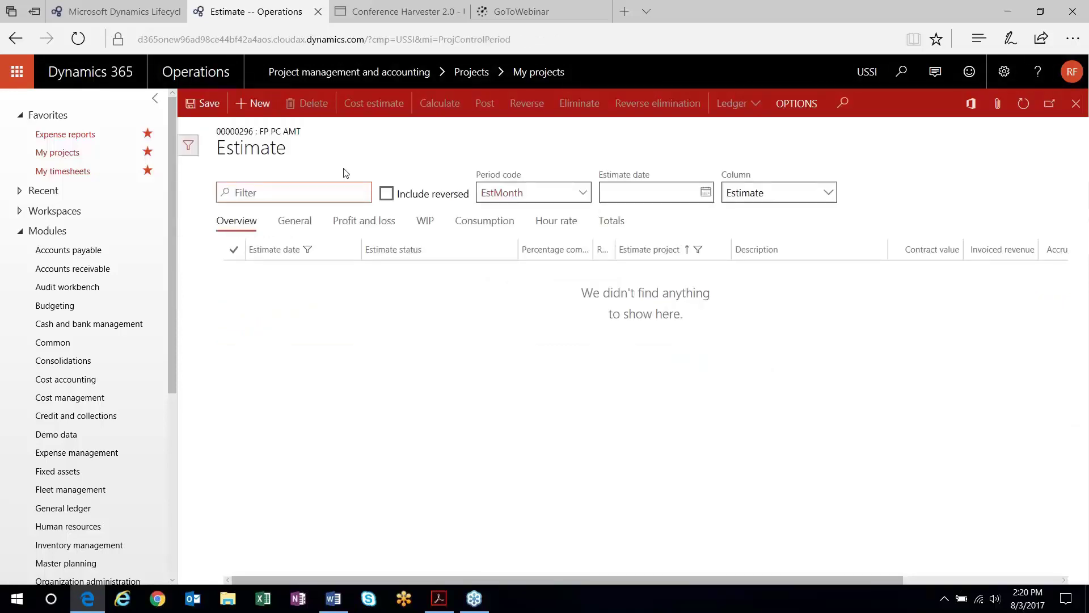
left_click(254, 102)
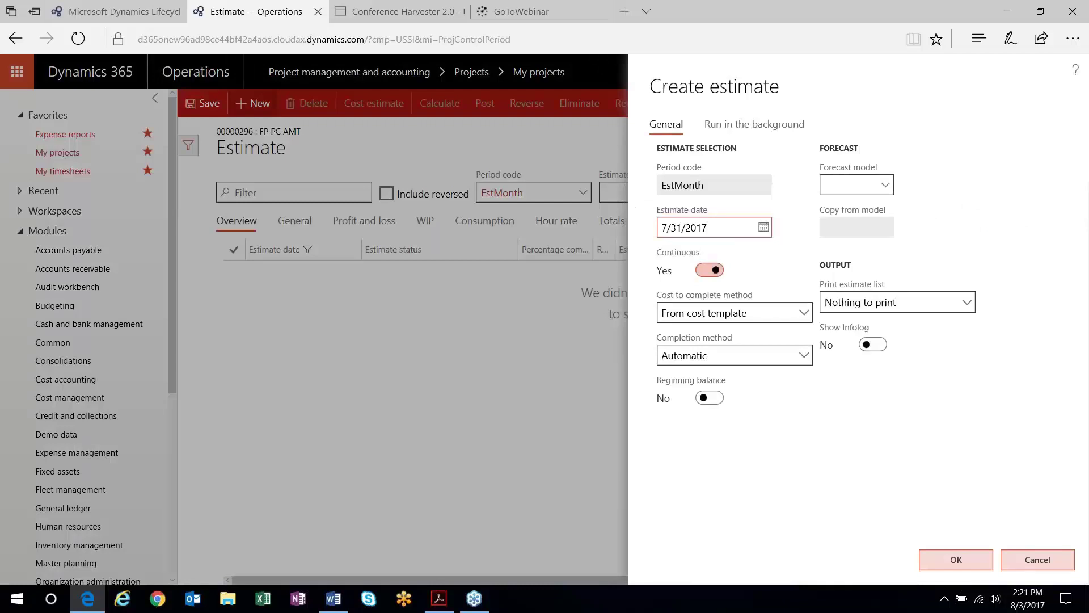
left_click(763, 227)
left_click(744, 336)
left_click(878, 179)
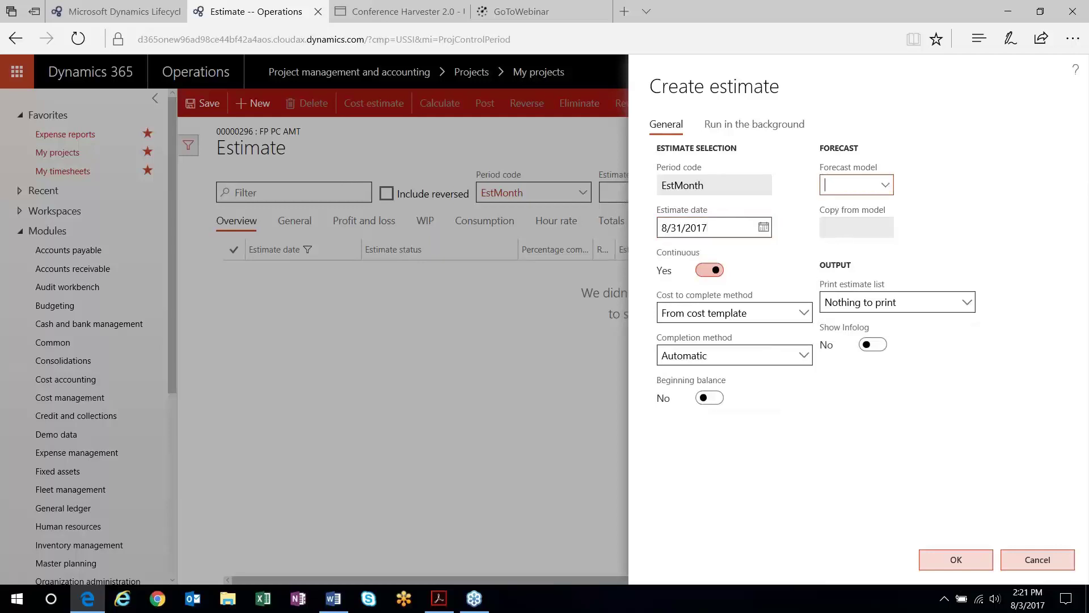
left_click(885, 185)
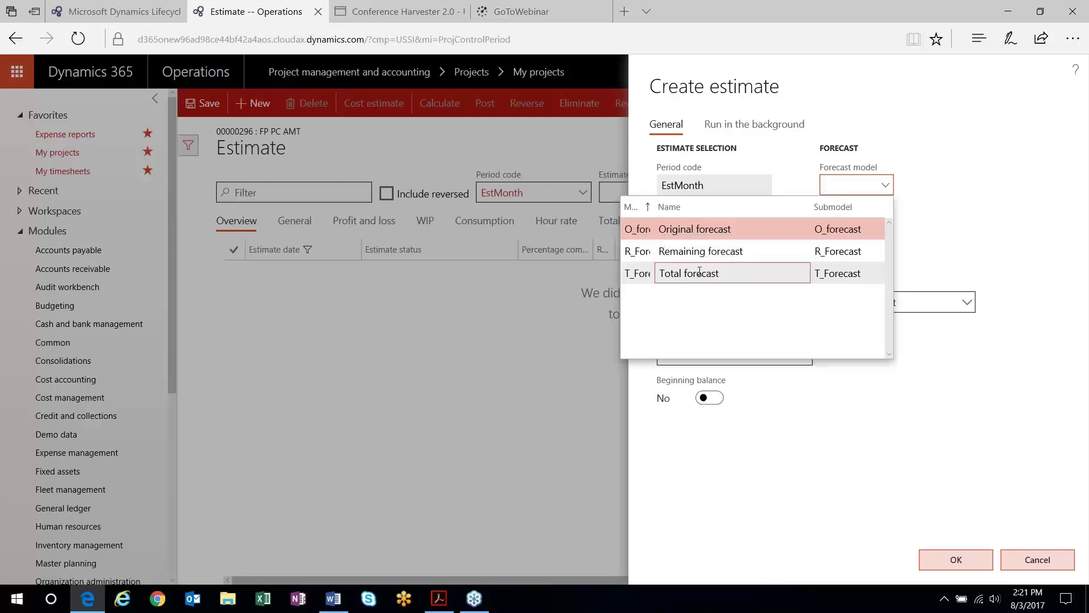
left_click(699, 273)
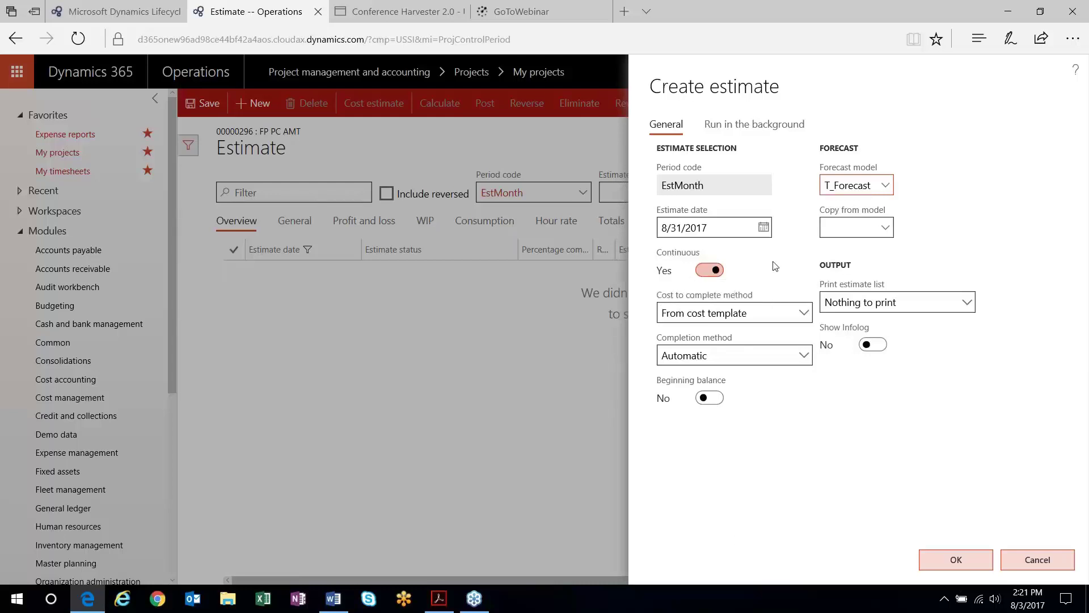
left_click(804, 355)
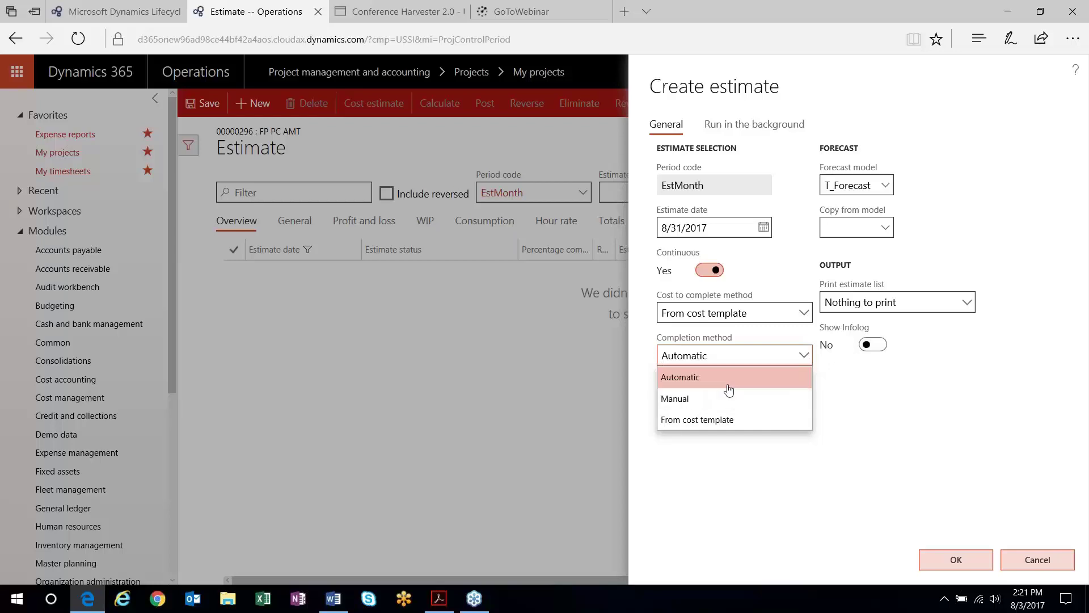
left_click(729, 389)
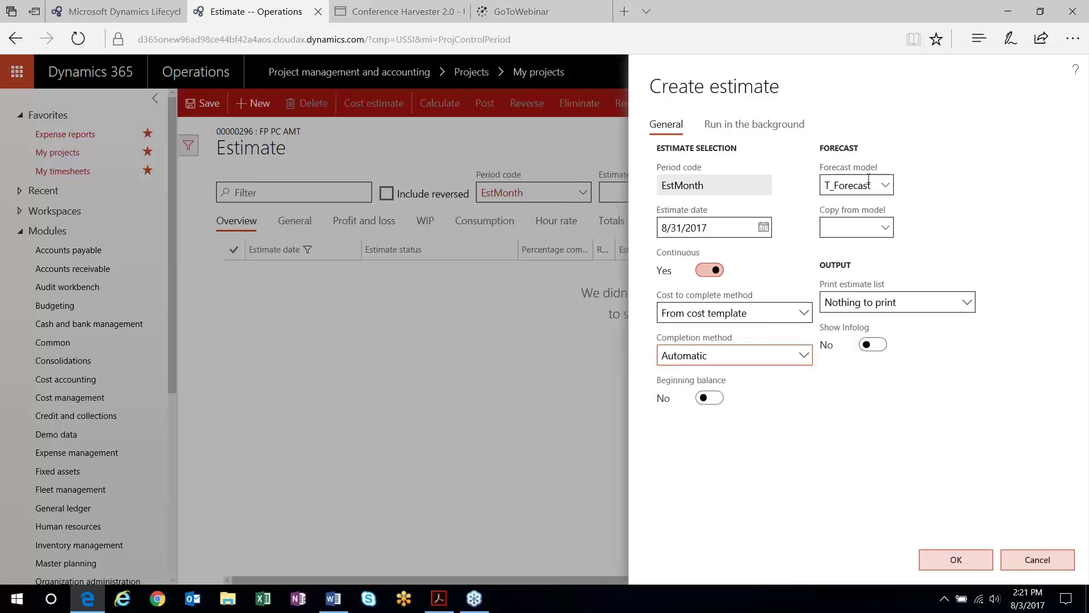
left_click(946, 562)
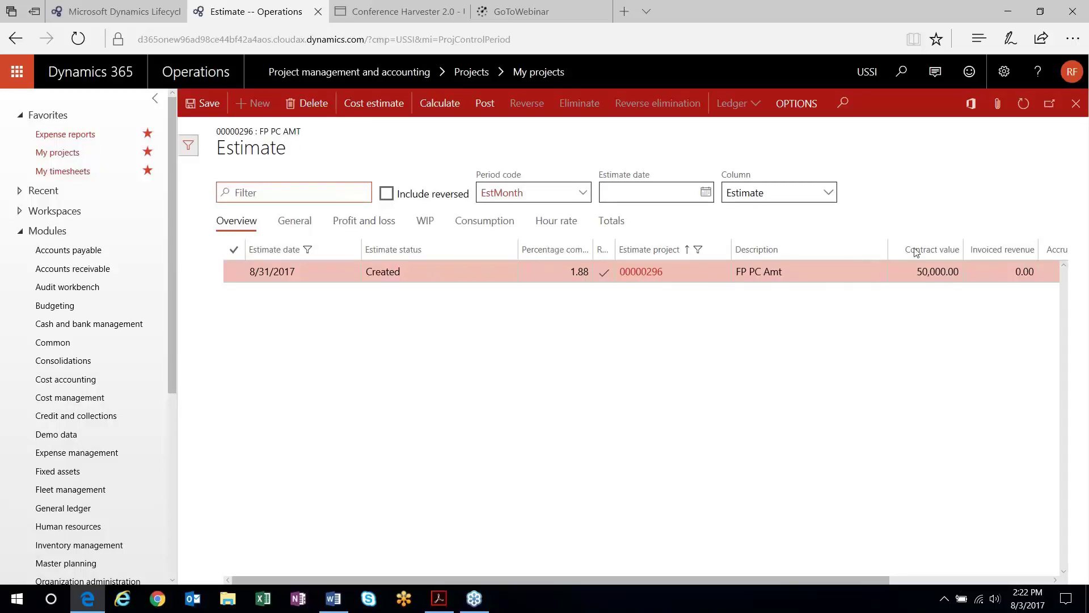
Review the cost estimate's 20,000.00 Hour cost line, then close the estimate forms
left_click_drag(859, 580, 962, 581)
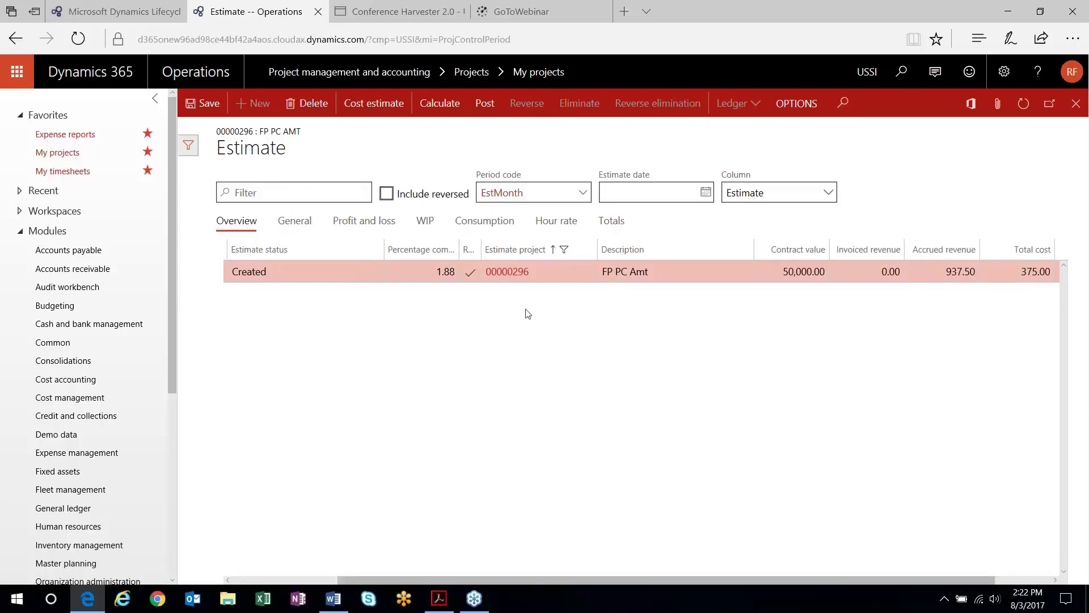
left_click(385, 112)
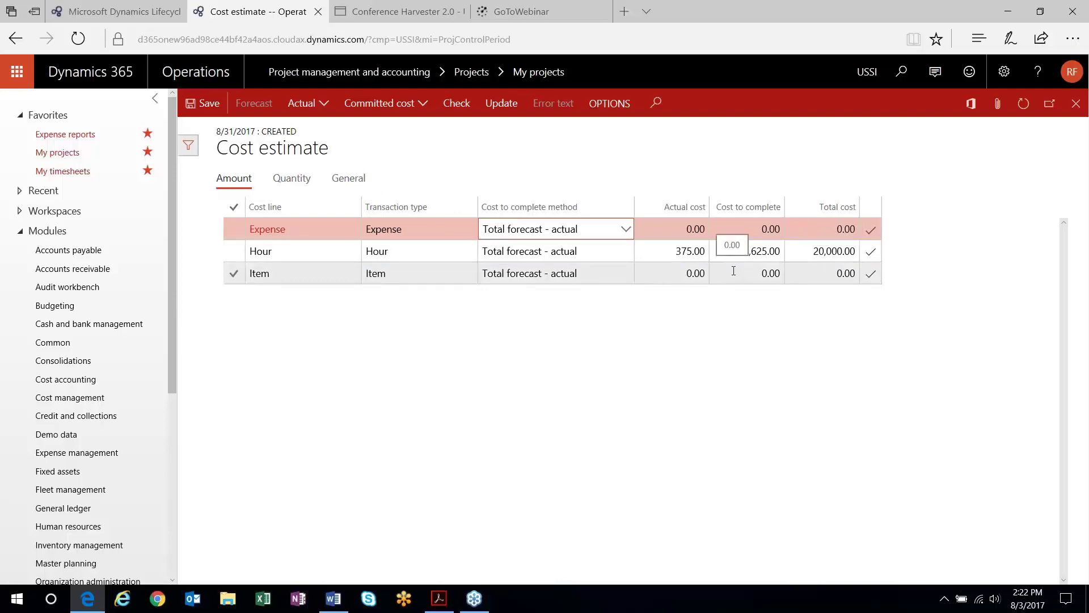
left_click(661, 248)
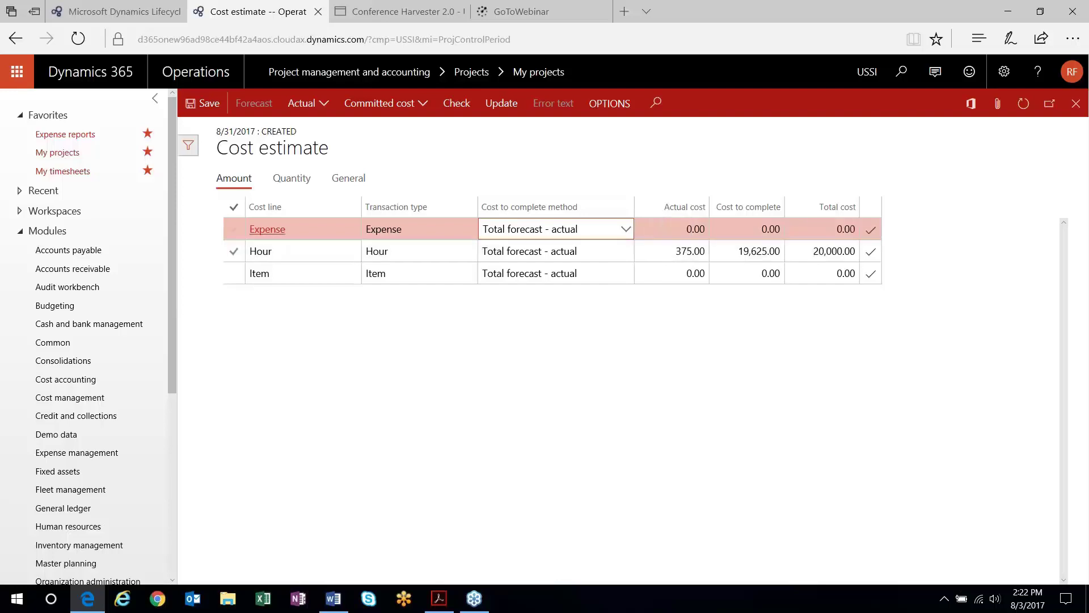
left_click(1077, 103)
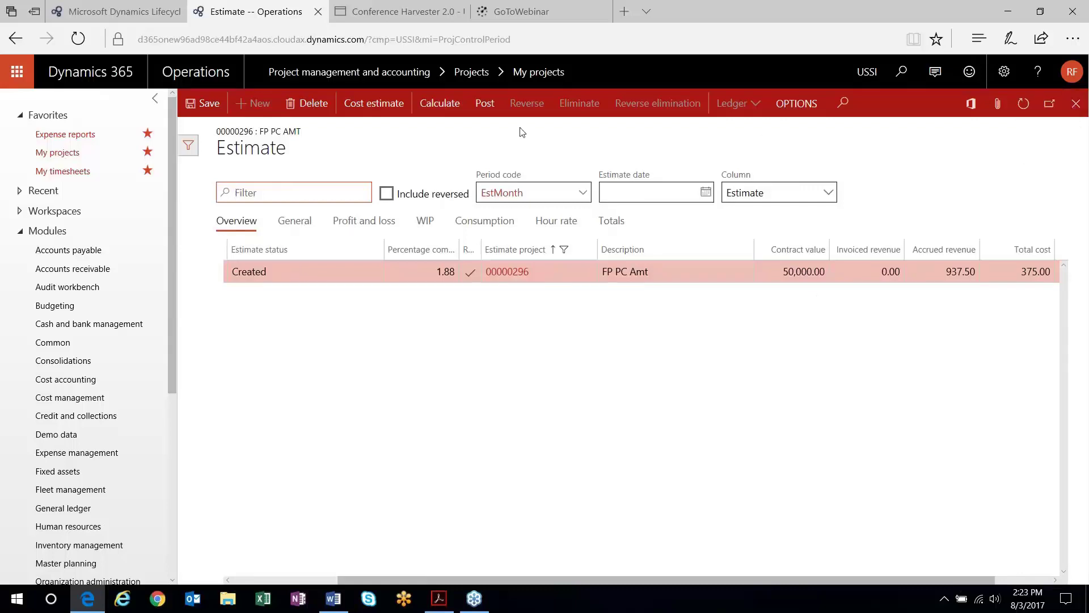
left_click(1076, 103)
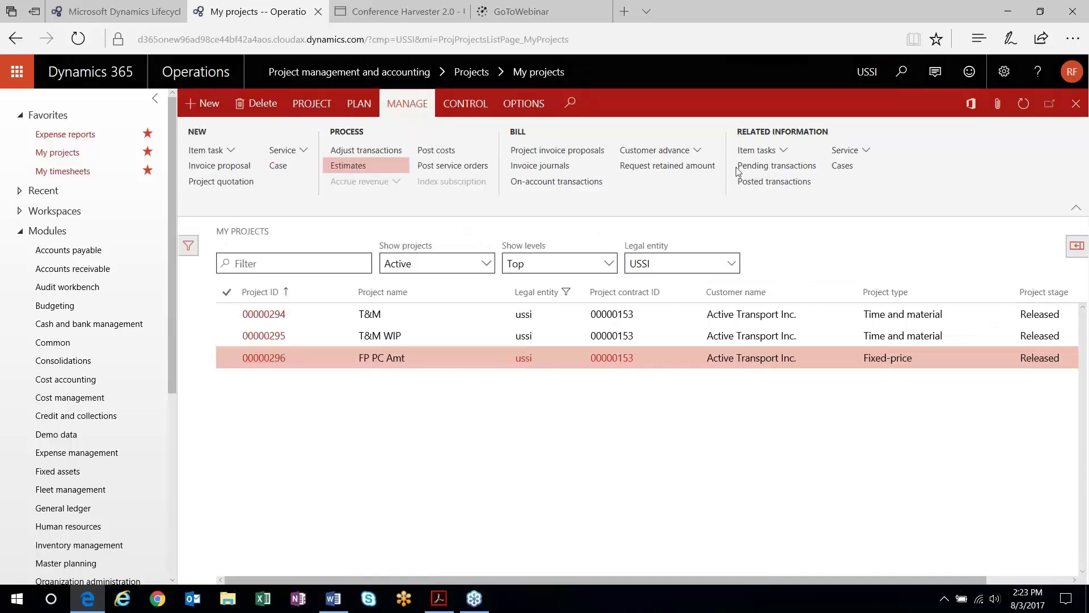
Post the 8/31/2017 estimate and view its posted ledger voucher lines
left_click(485, 102)
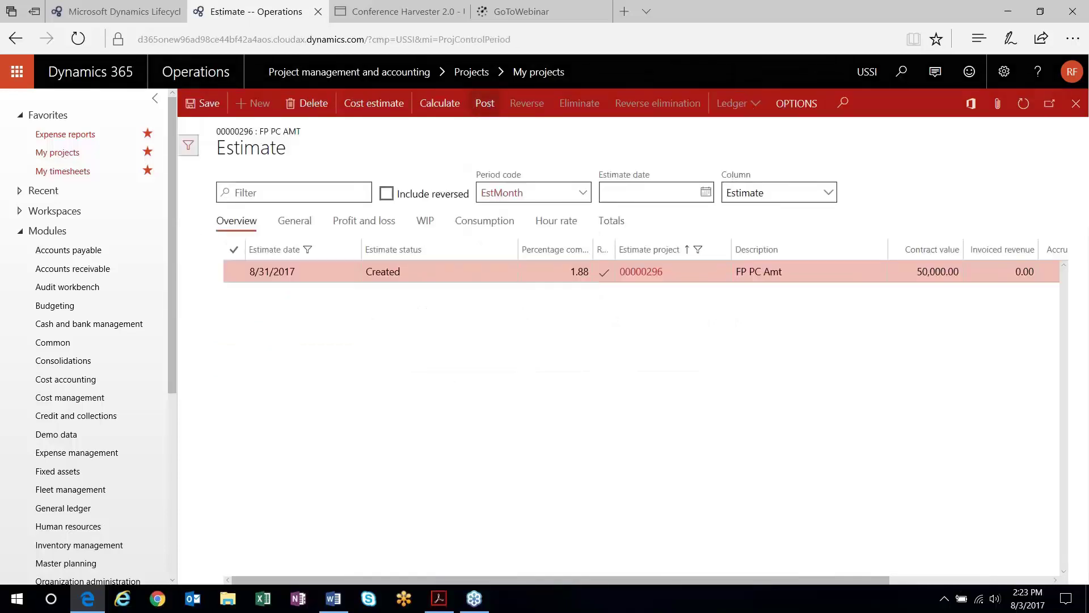
left_click(955, 558)
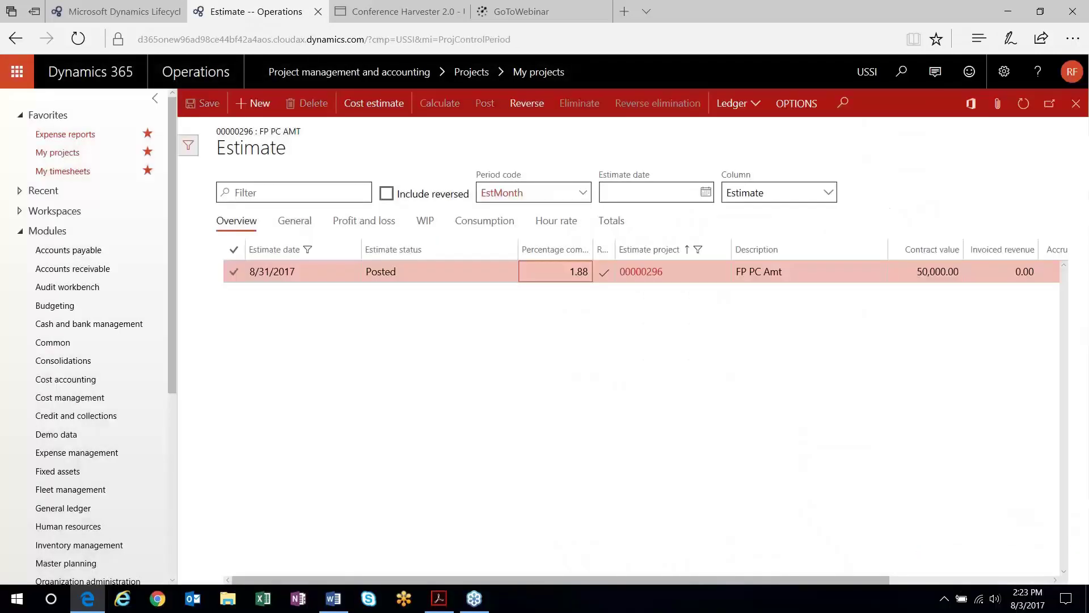
left_click(754, 106)
left_click(754, 130)
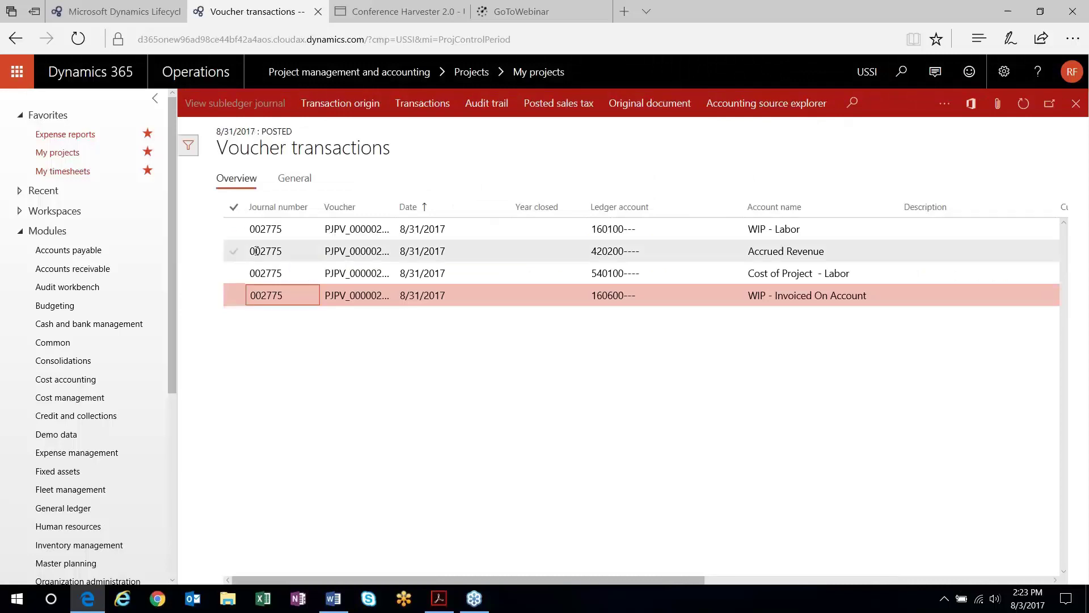
left_click(233, 229)
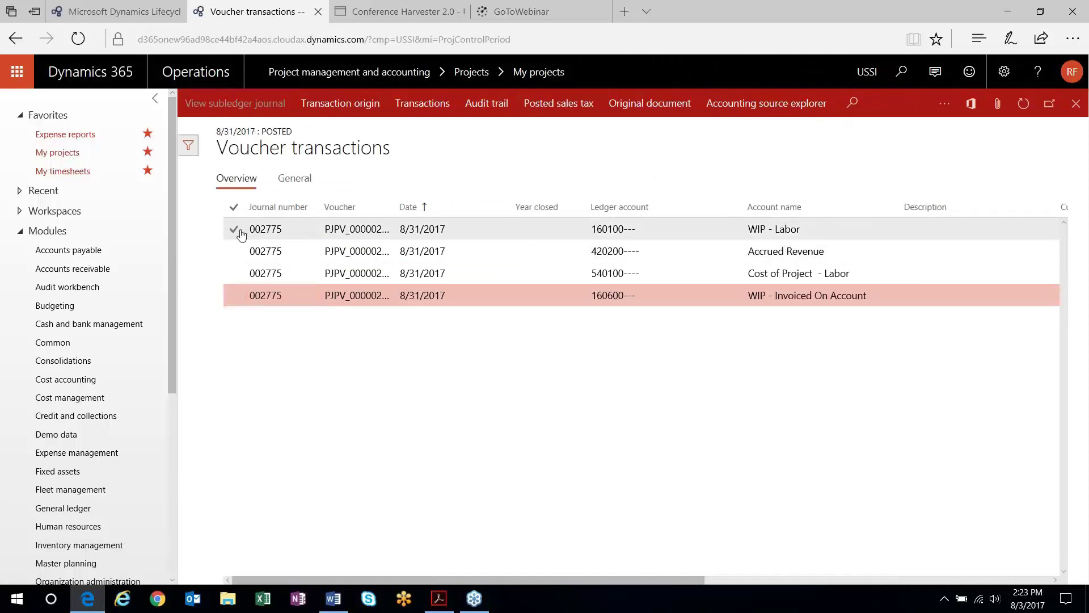
left_click(232, 274)
left_click_drag(490, 580, 732, 610)
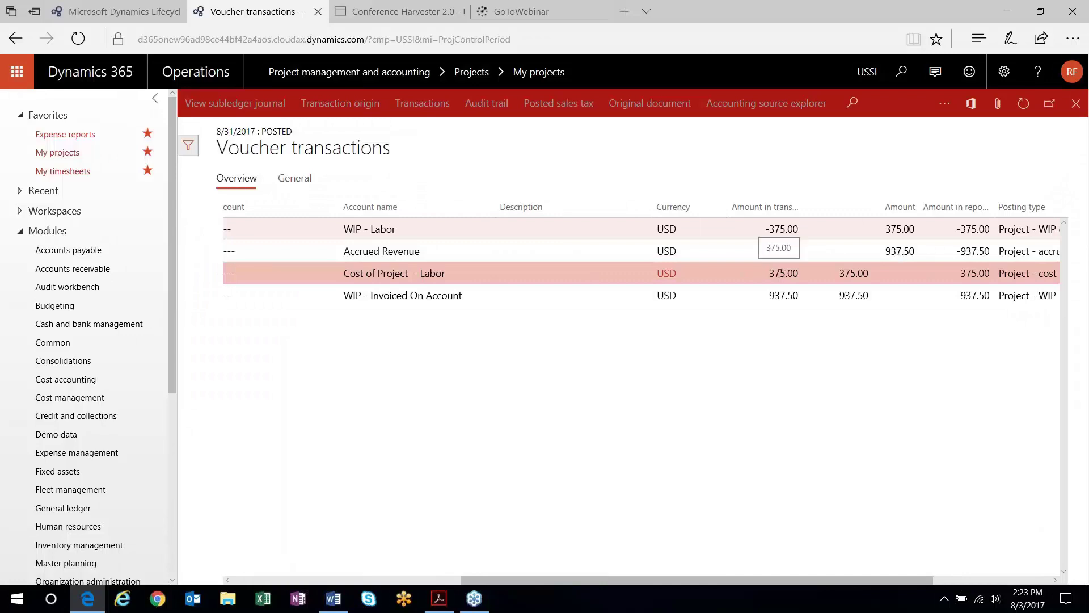
left_click_drag(598, 577, 467, 583)
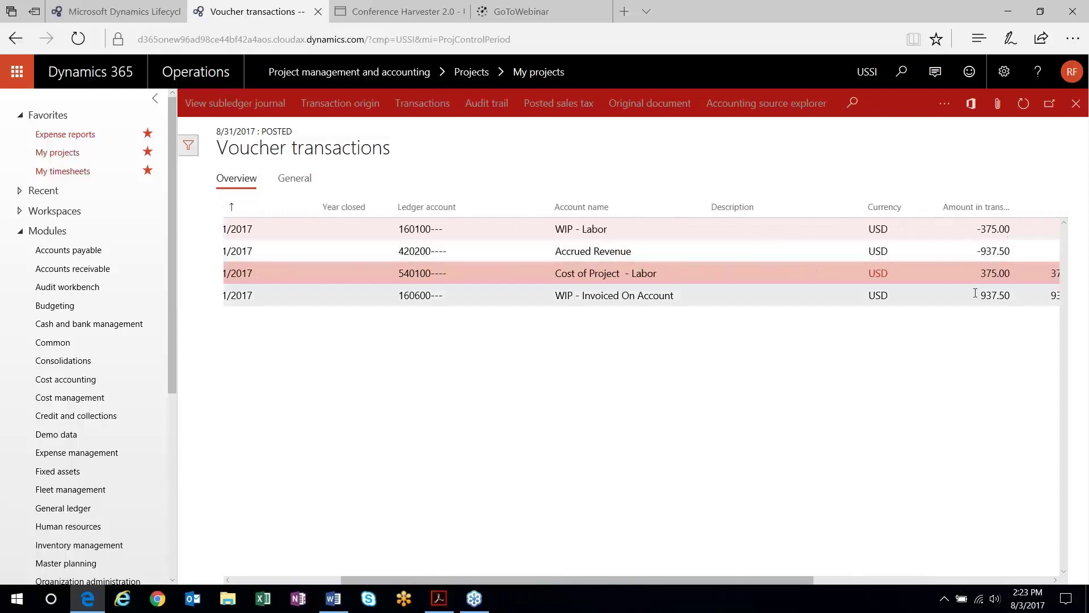
left_click_drag(577, 579, 468, 580)
left_click_drag(693, 580, 835, 575)
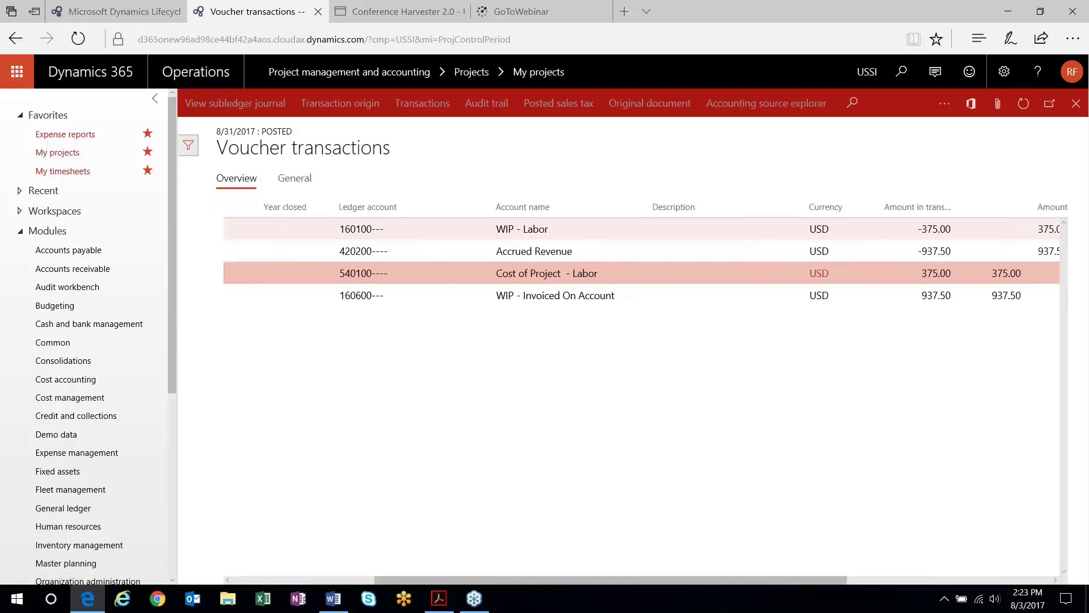